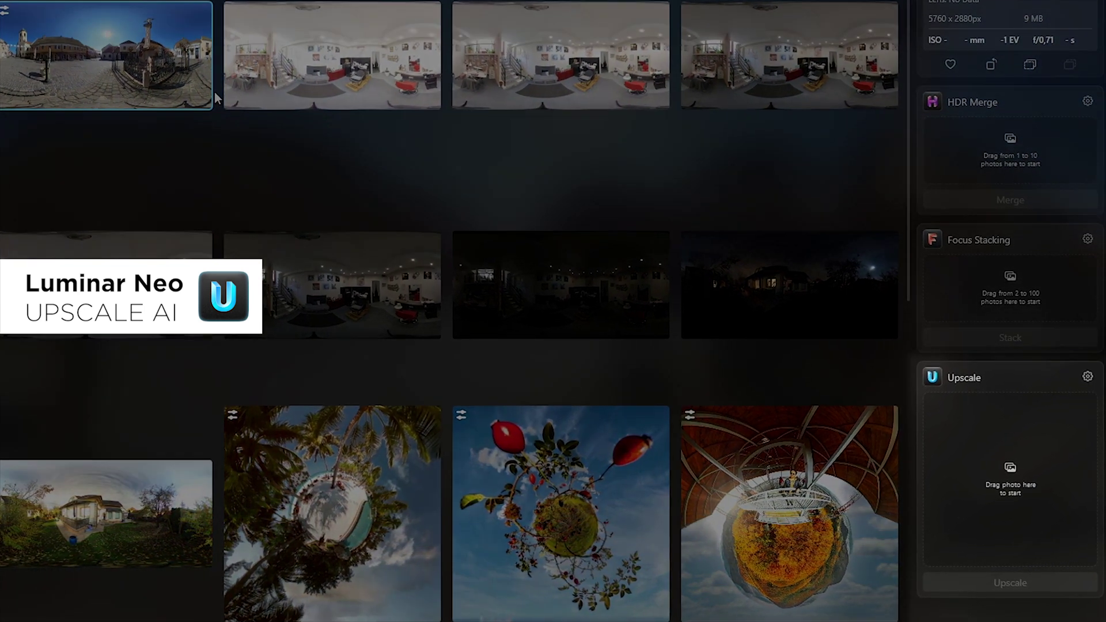
Upscale the town-square panorama to 11520 × 5760 px into the Upscale folder.
mouse_move(177, 70)
mouse_down()
mouse_move(613, 326)
mouse_move(941, 436)
mouse_up()
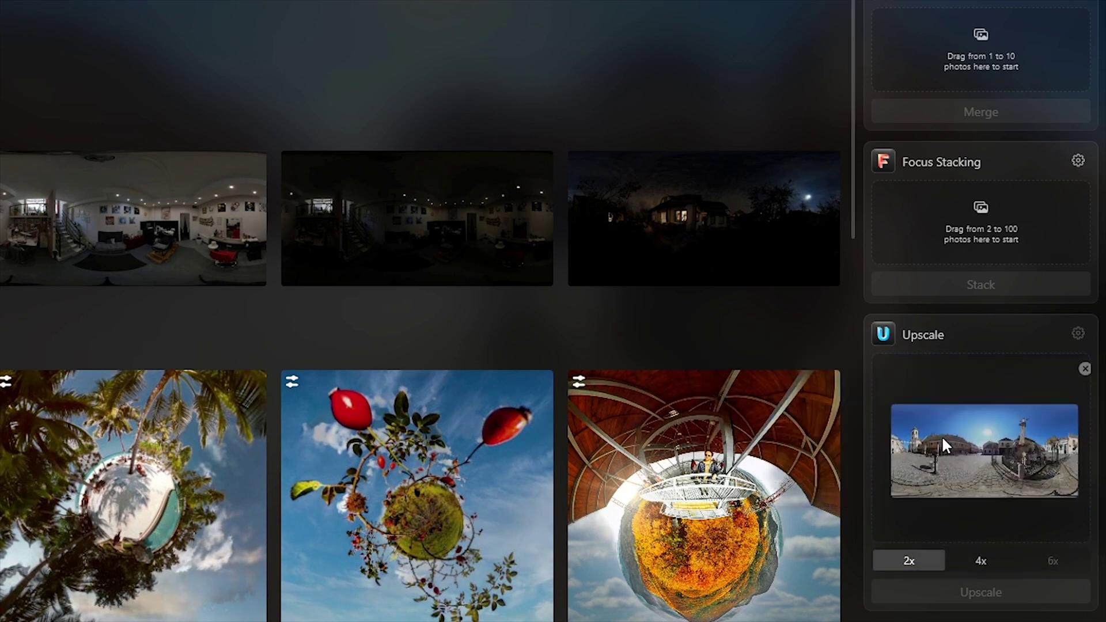
click(981, 561)
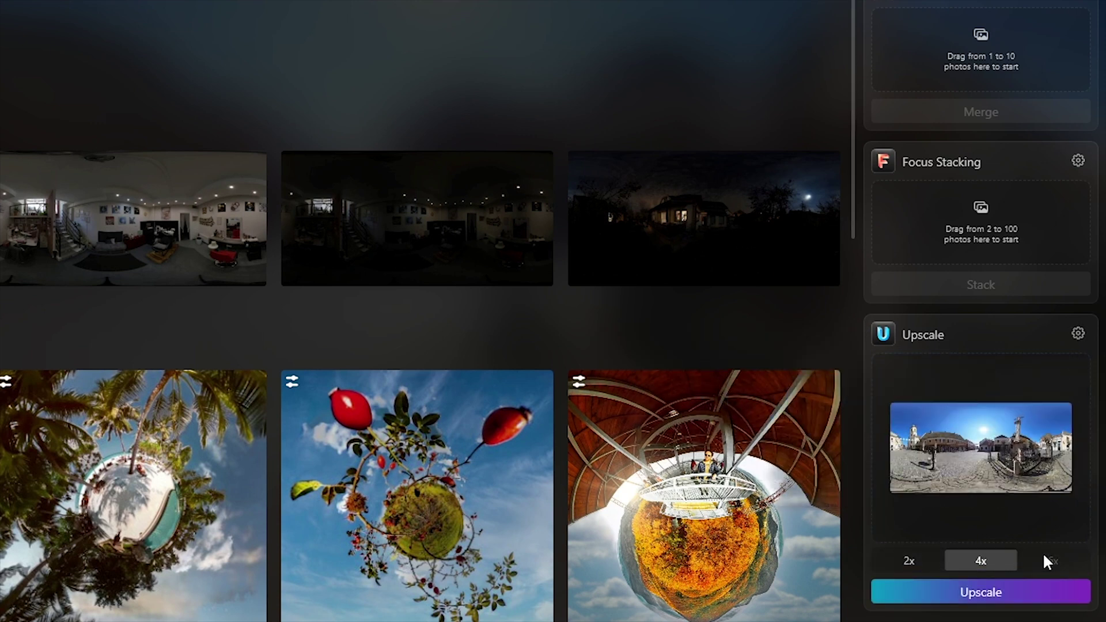
click(985, 592)
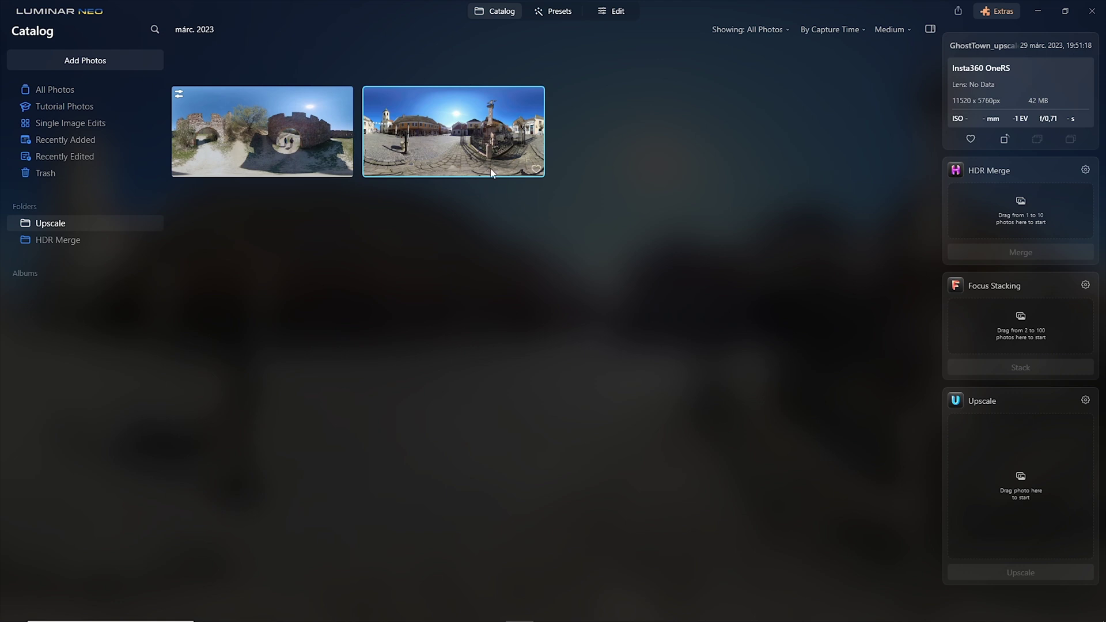
Bring the upscaled panorama into the editor and shift the view toward roofs and sky.
click(616, 14)
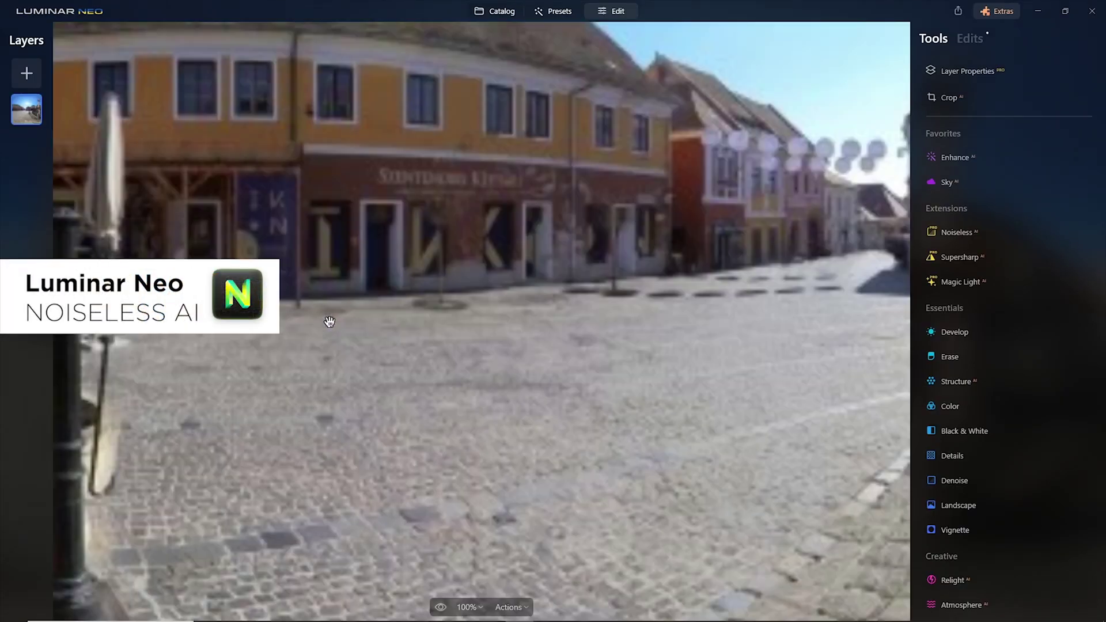
drag(321, 221, 540, 385)
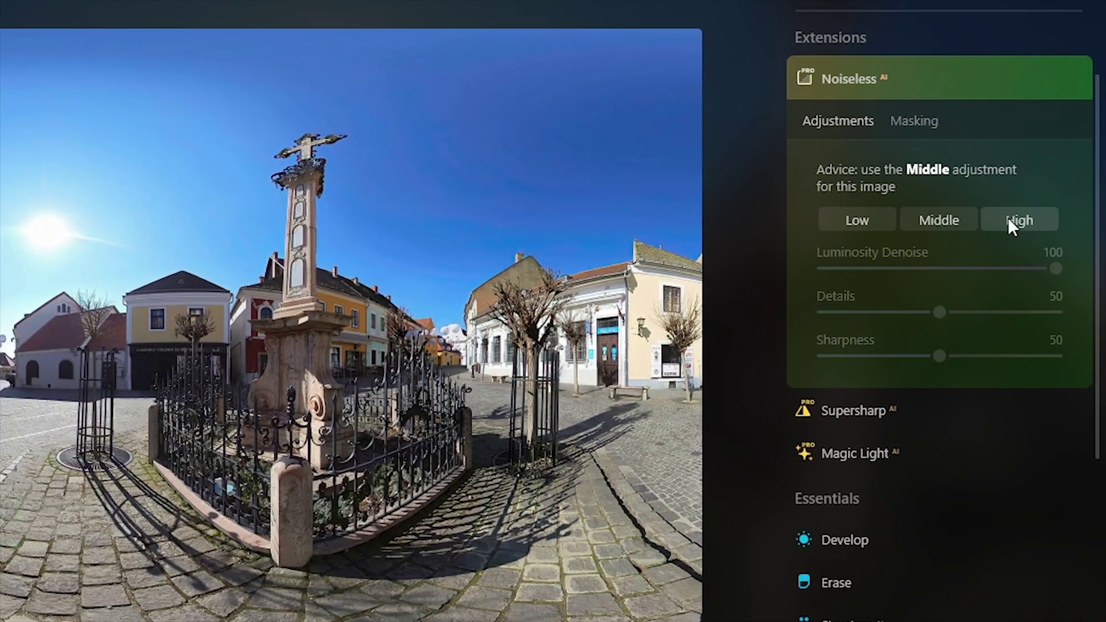
Apply Middle-strength Noiseless reduction and compare the result against the original.
click(948, 215)
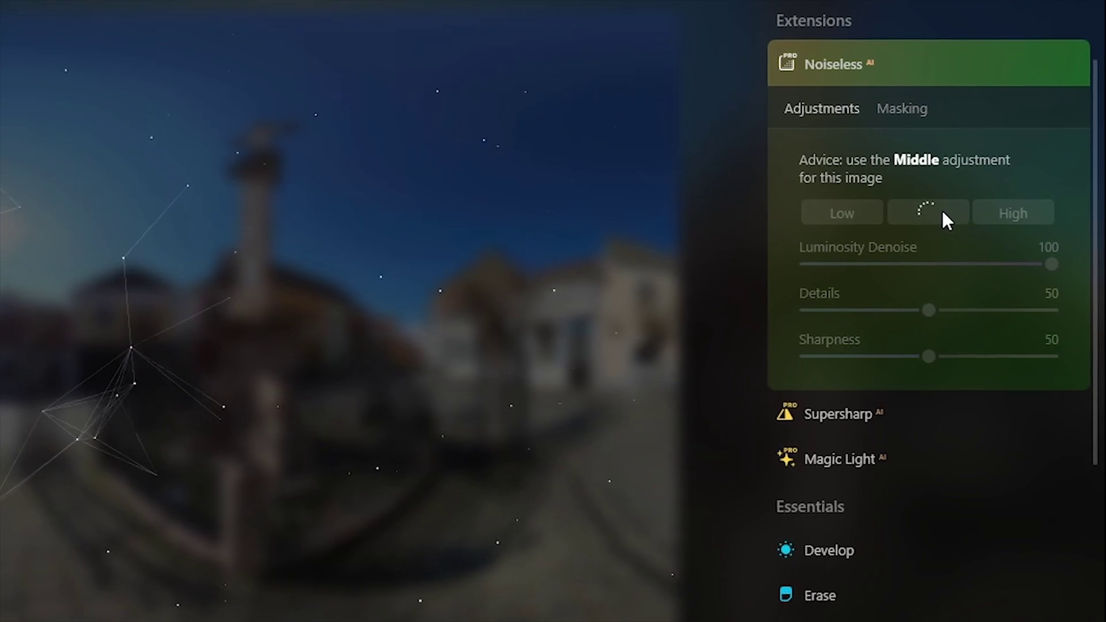
scroll(117, 207, up, 2)
scroll(148, 112, up, 1)
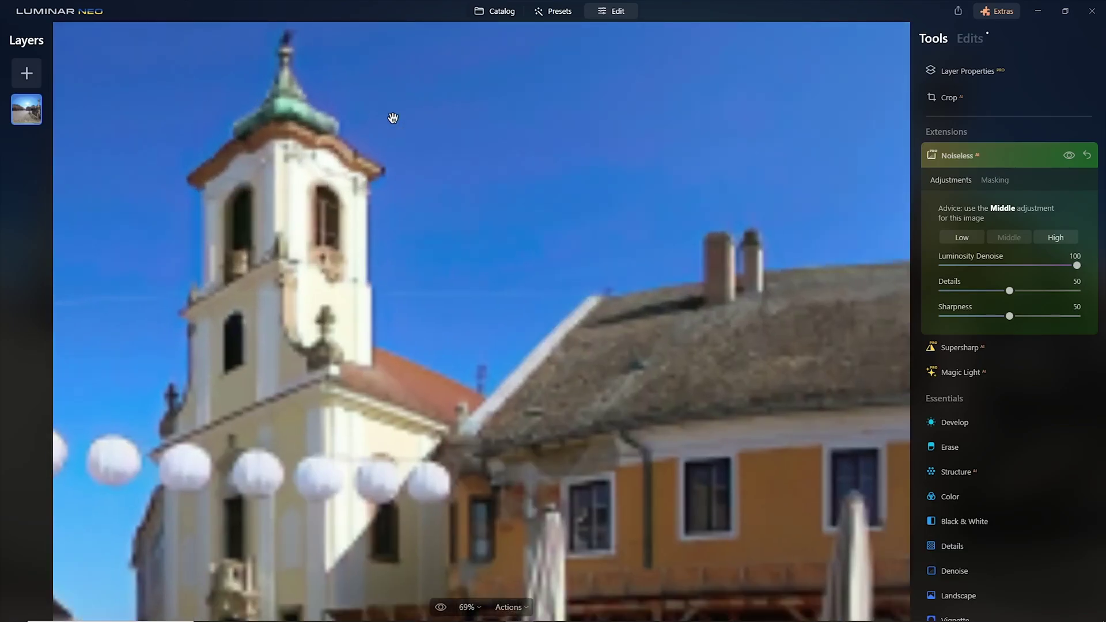
scroll(467, 165, up, 2)
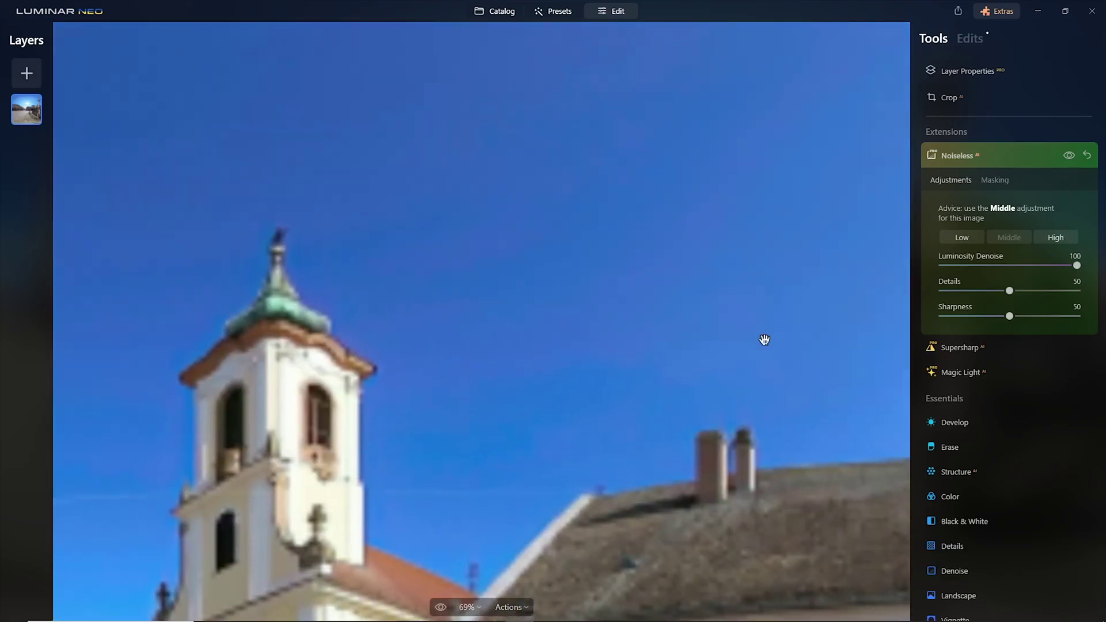
click(1069, 157)
click(1070, 157)
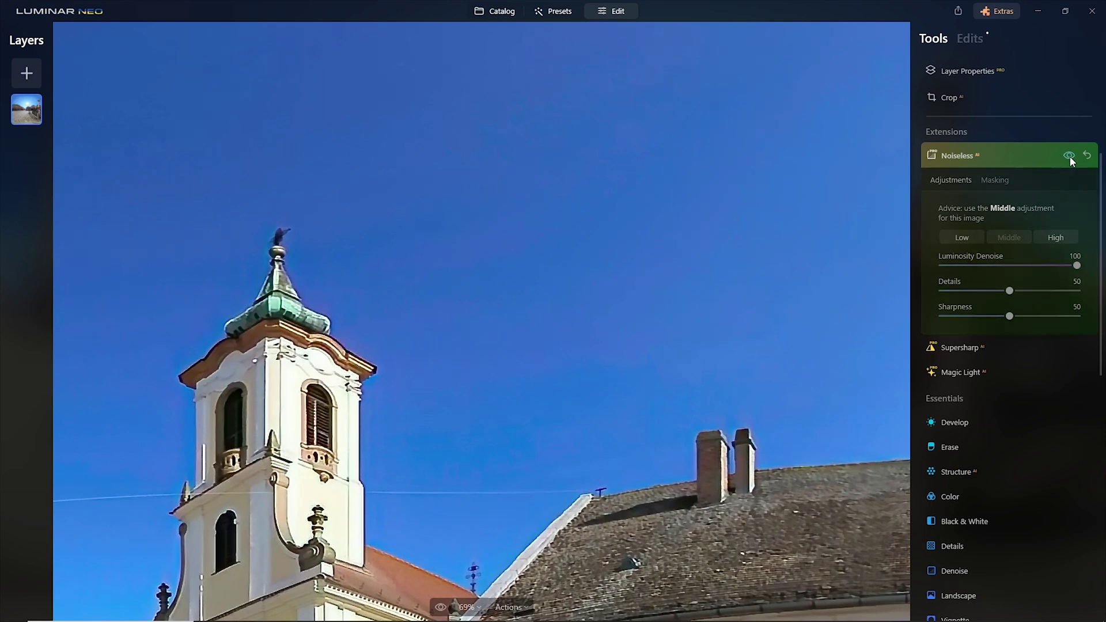
click(1069, 156)
click(1070, 157)
click(1070, 157)
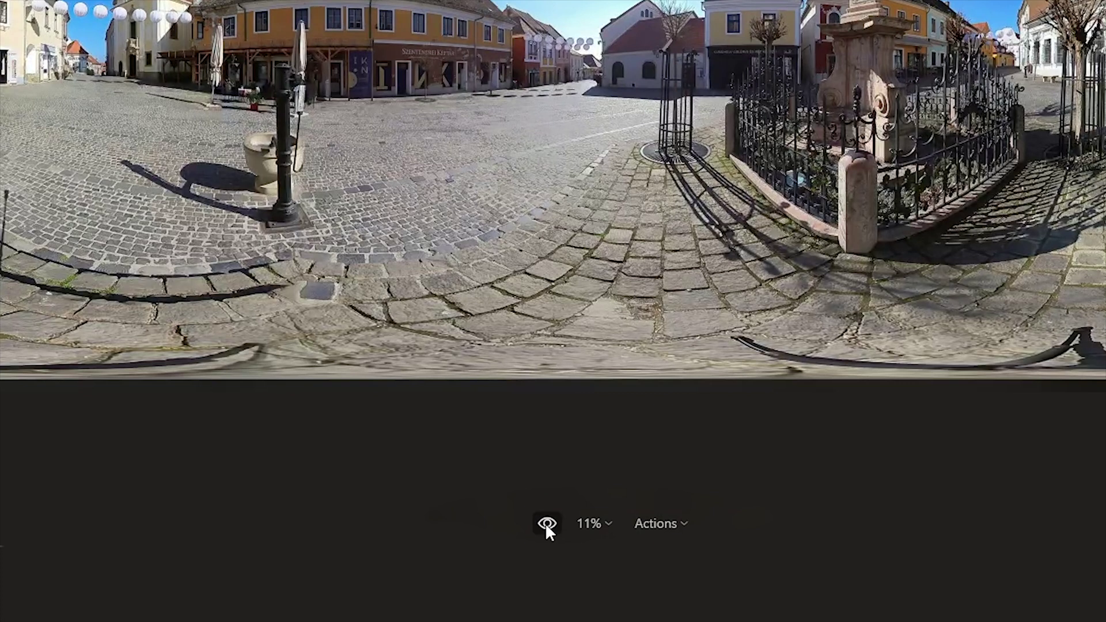
click(545, 523)
click(546, 523)
click(545, 522)
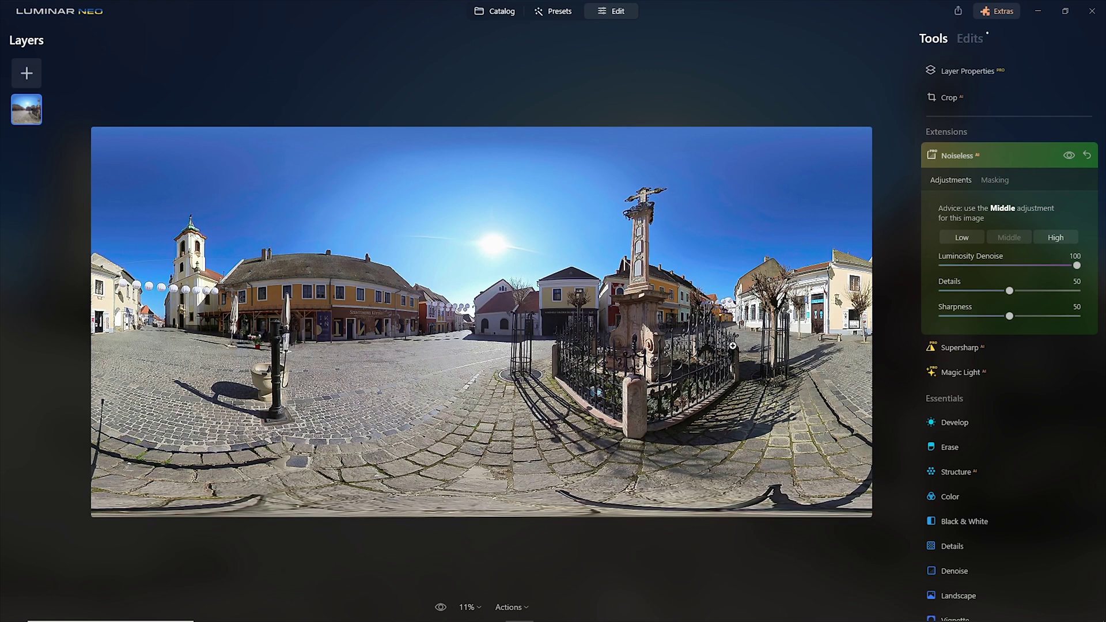
scroll(733, 346, up, 5)
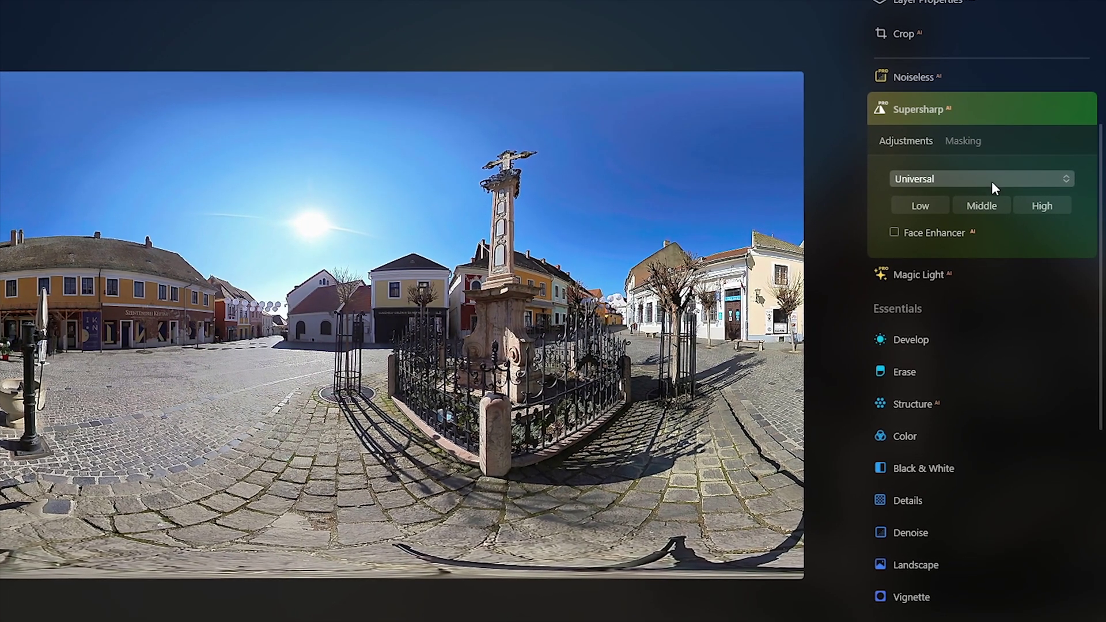
Apply Middle-strength Supersharp over the noise reduction and compare with and without it.
click(989, 205)
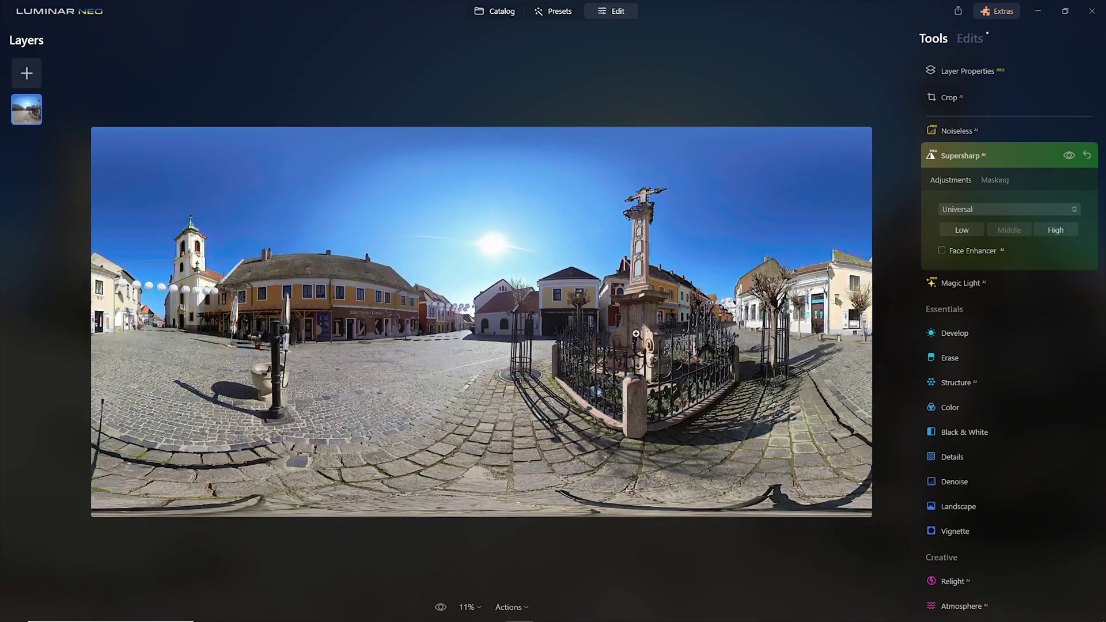
click(469, 310)
click(1066, 156)
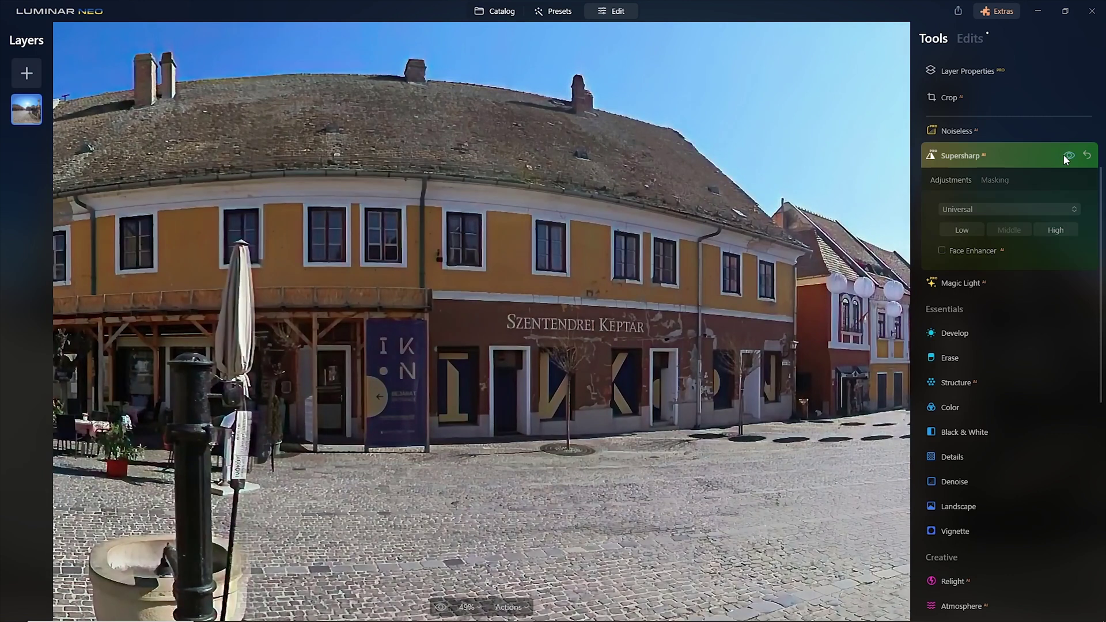
click(1065, 156)
click(1066, 156)
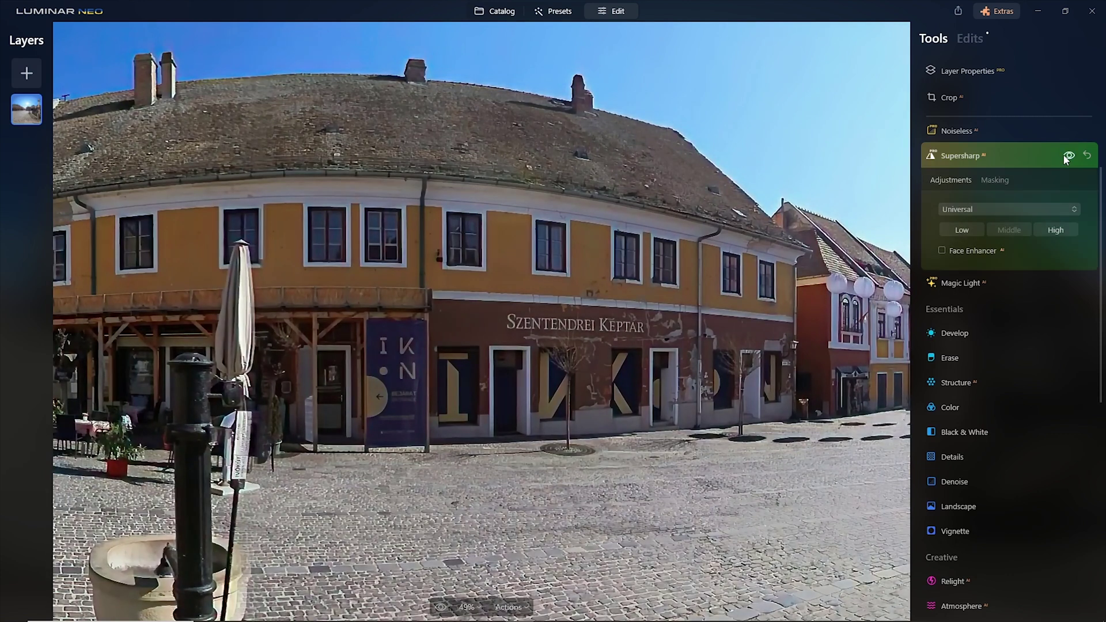
click(1066, 155)
click(1065, 156)
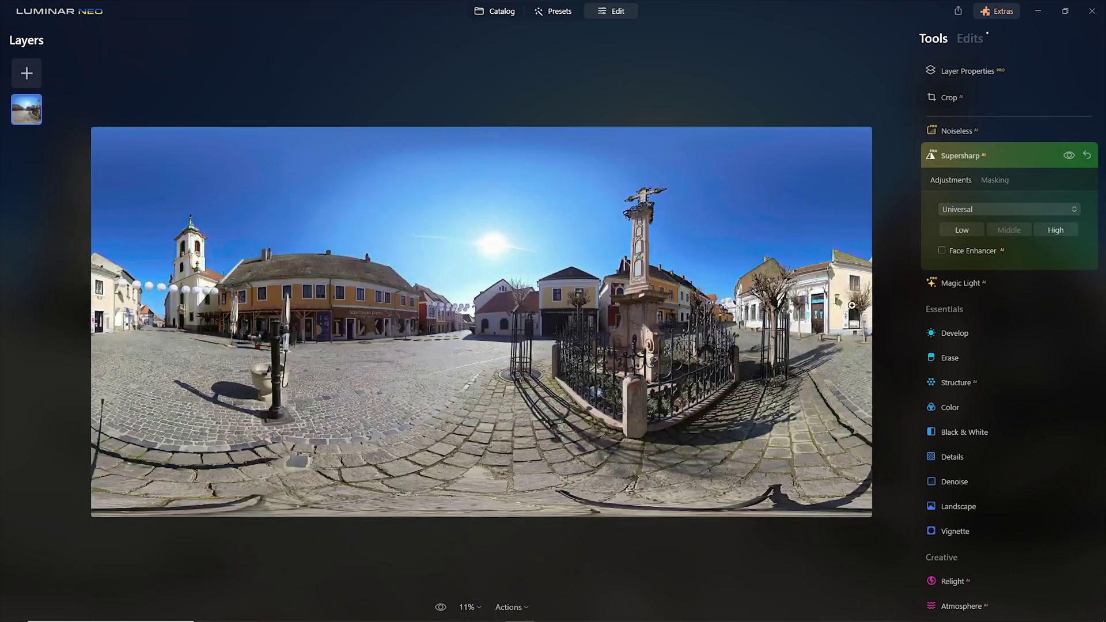
scroll(851, 305, up, 2)
scroll(855, 277, up, 2)
scroll(869, 233, up, 1)
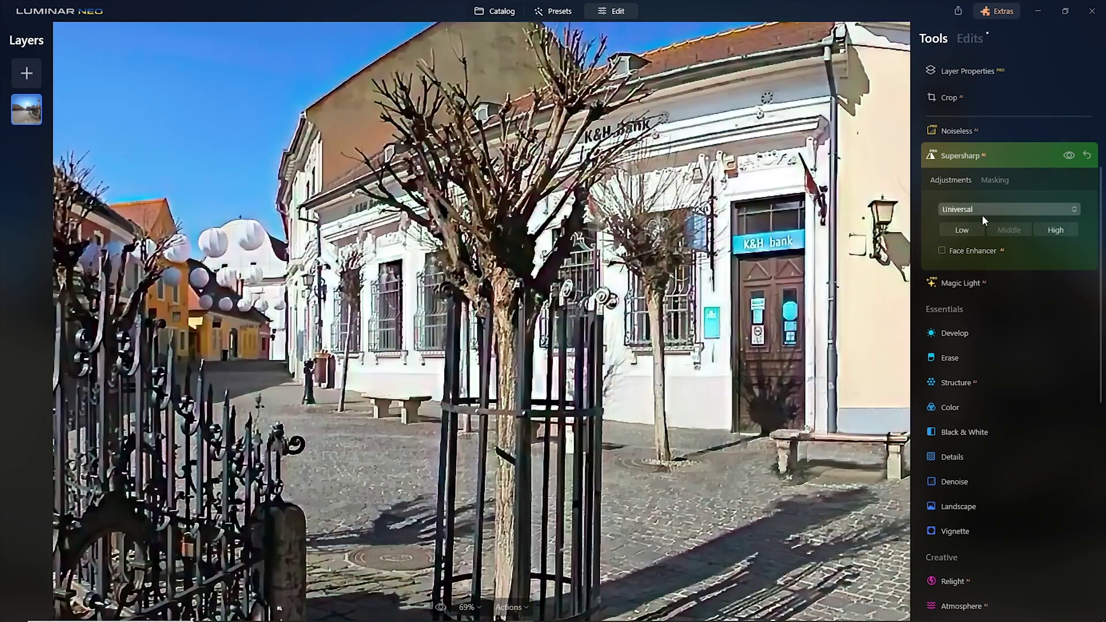
scroll(899, 233, down, 1)
scroll(803, 273, down, 1)
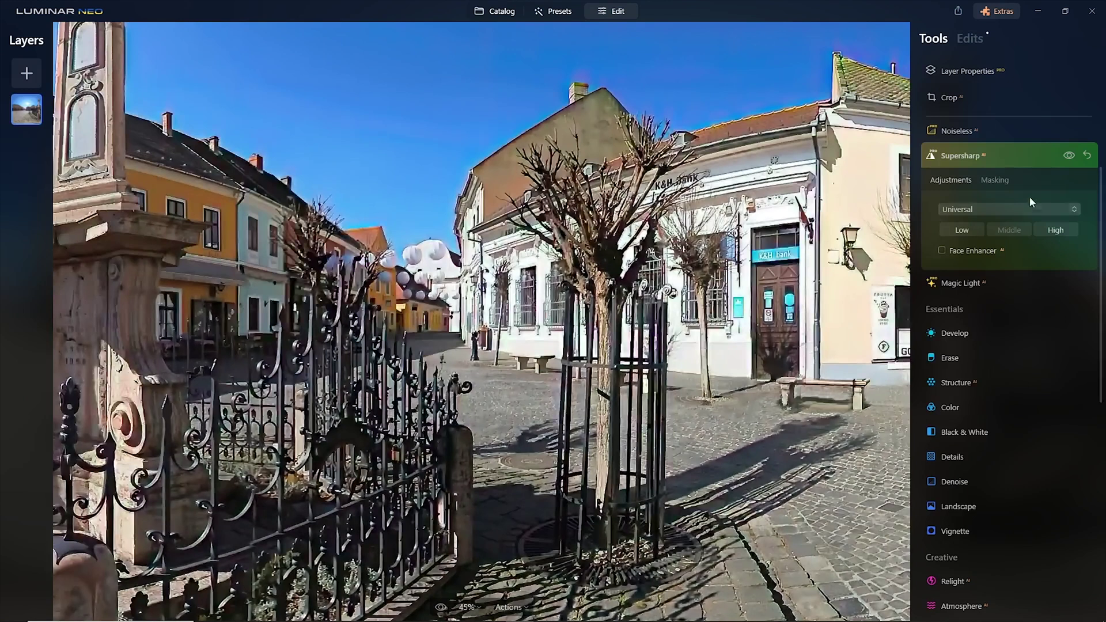
click(1069, 155)
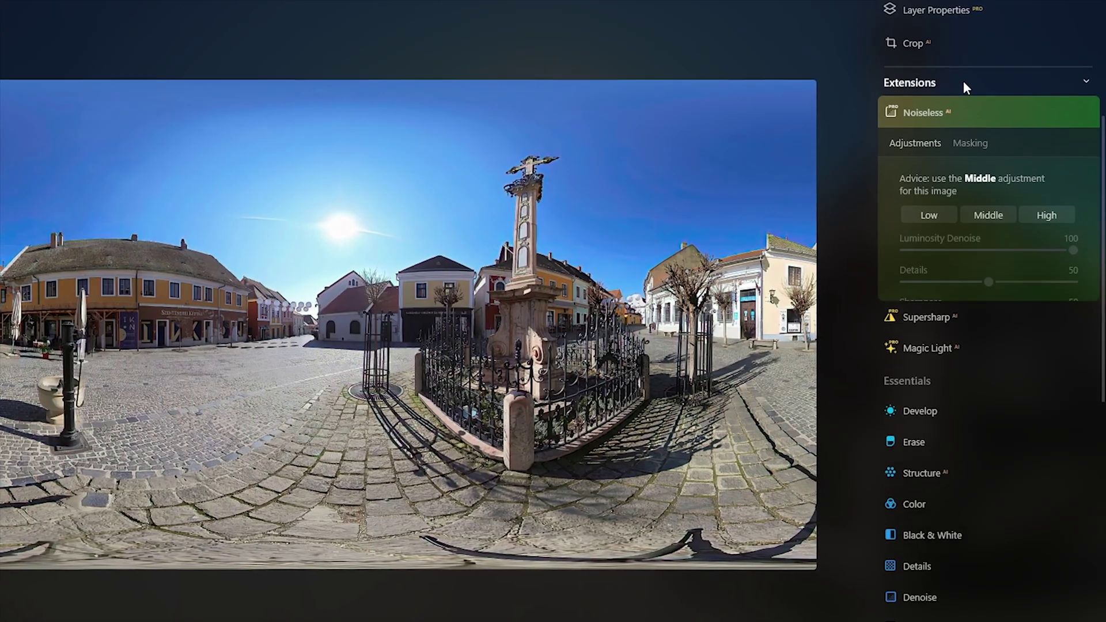
click(936, 354)
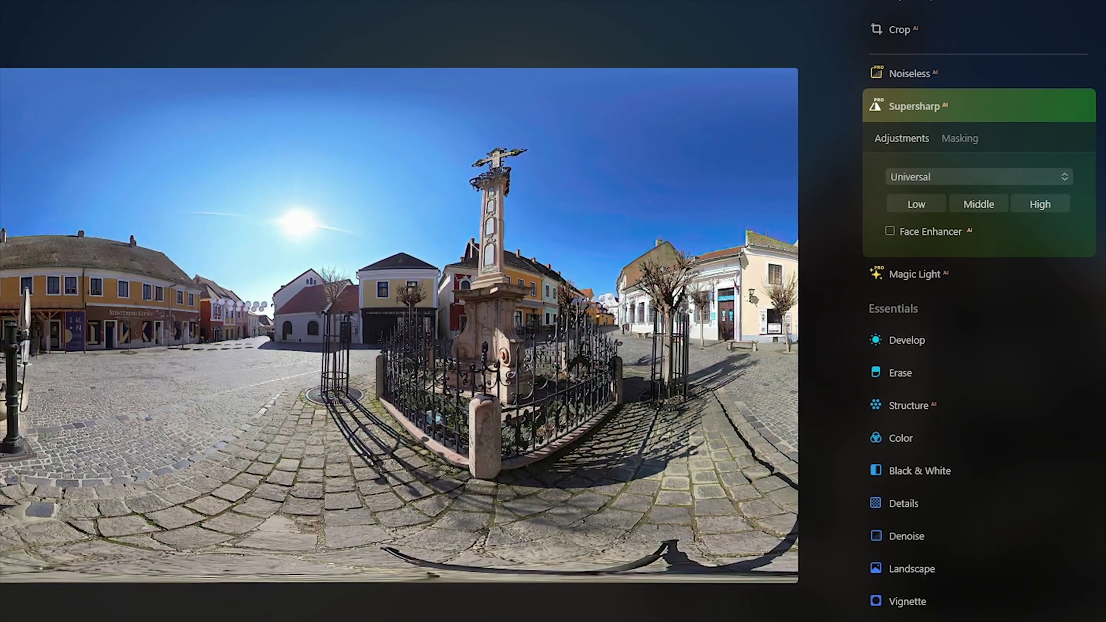
Review the Edits list, expanding Noiseless and hiding it to compare.
click(971, 39)
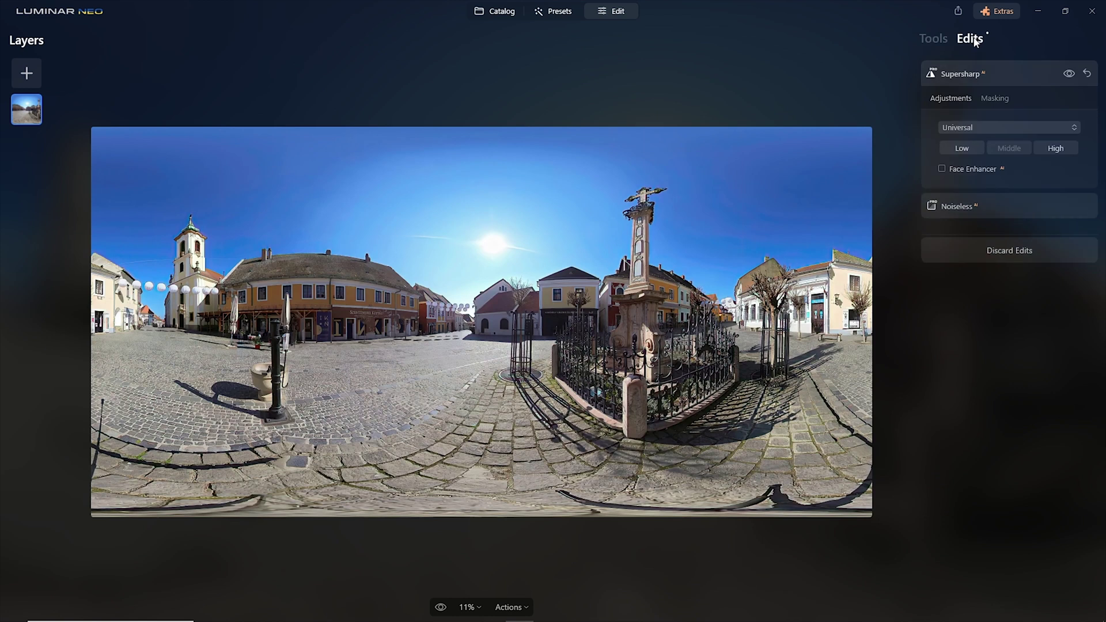
click(1023, 204)
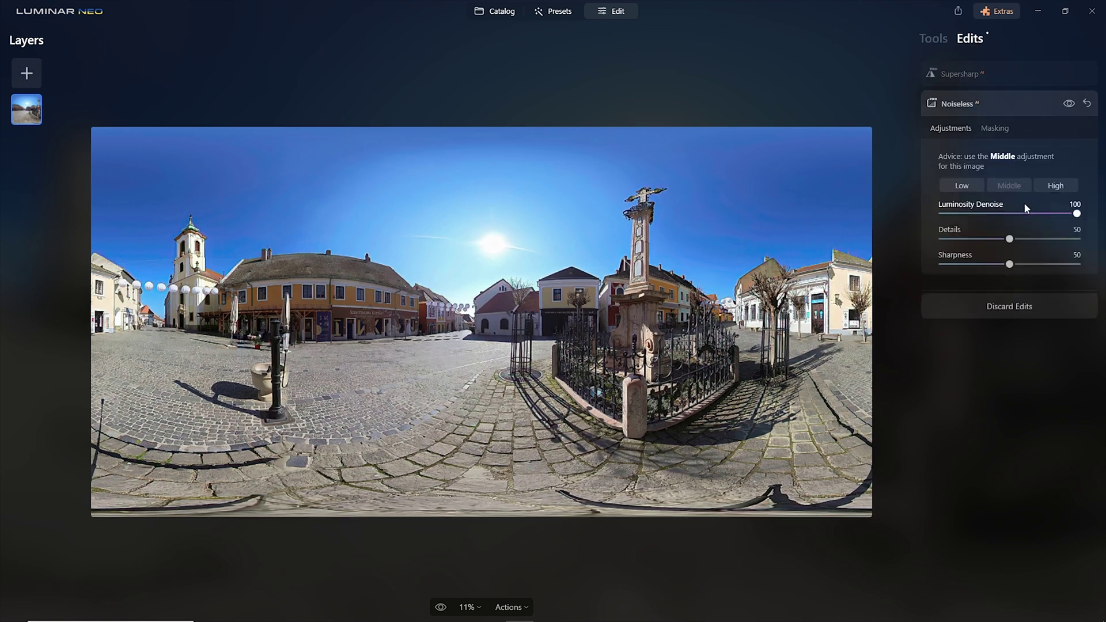
click(1068, 104)
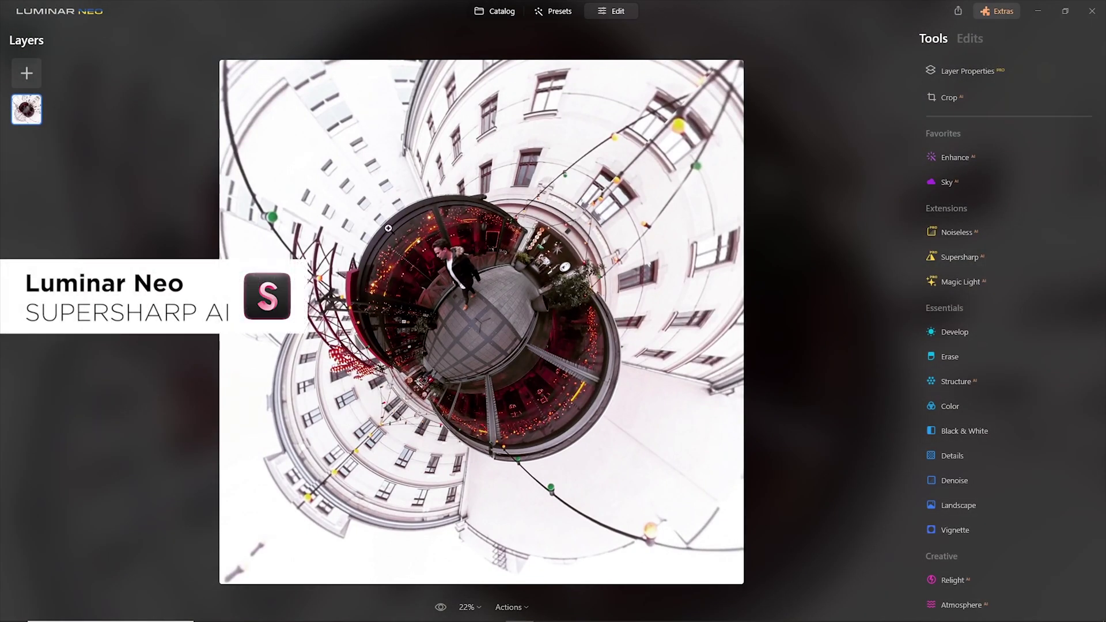
Sharpen the courtyard little-planet with Supersharp in Motion Blur mode and compare.
click(423, 231)
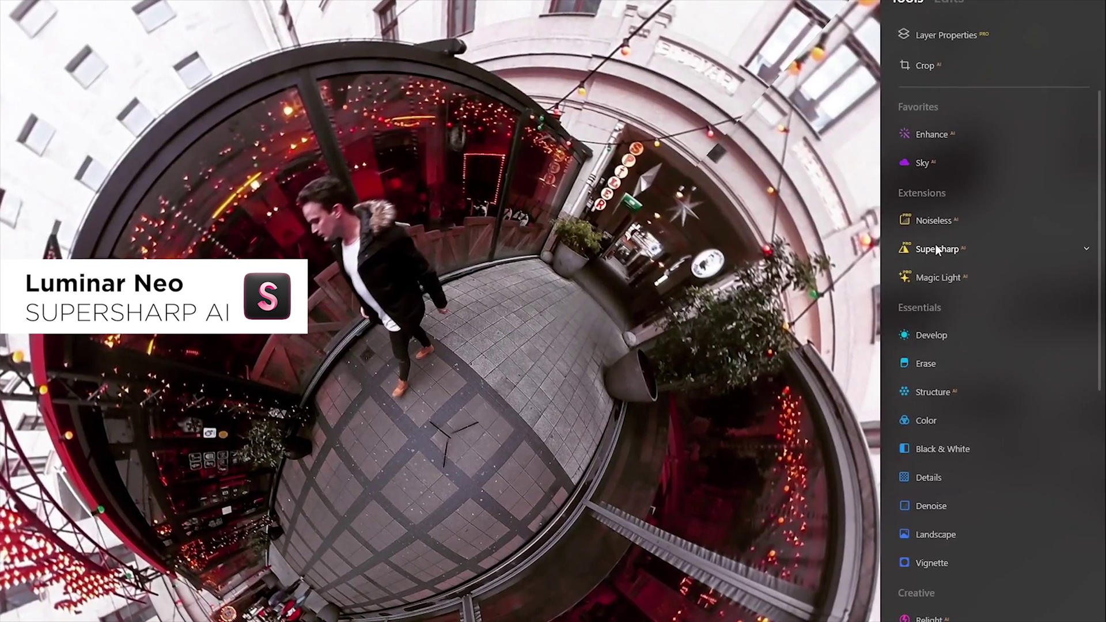
click(934, 247)
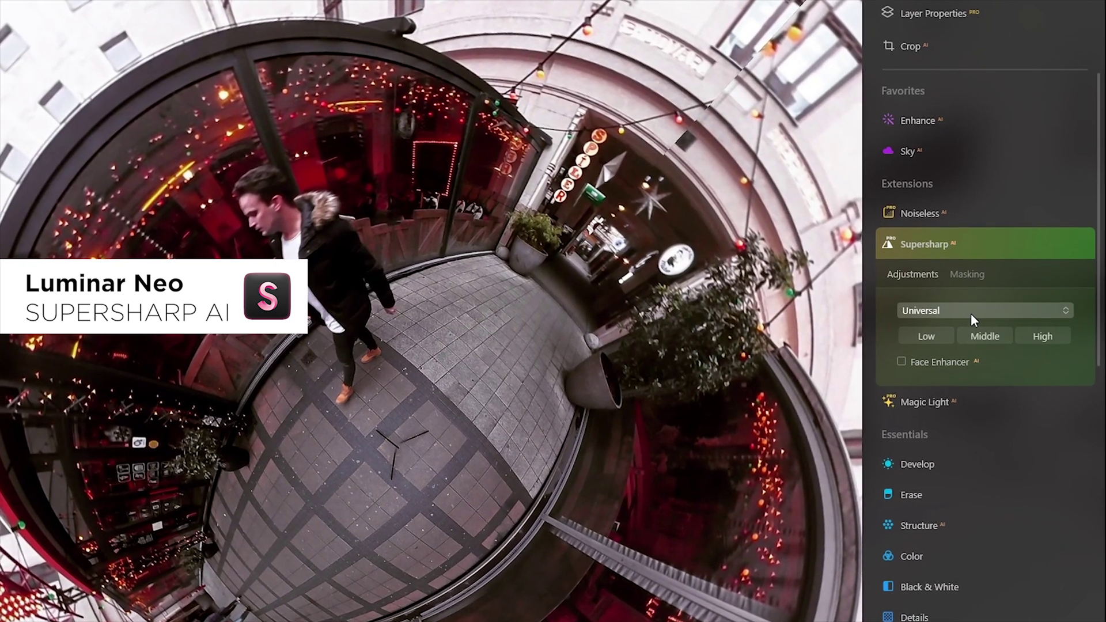
click(971, 312)
click(951, 358)
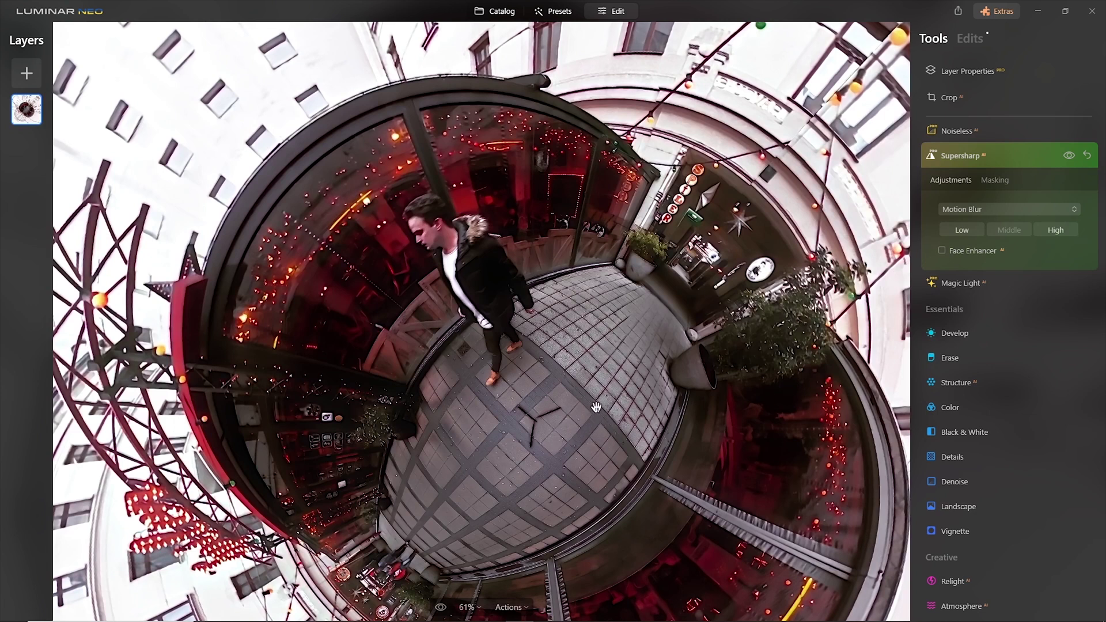
click(1069, 157)
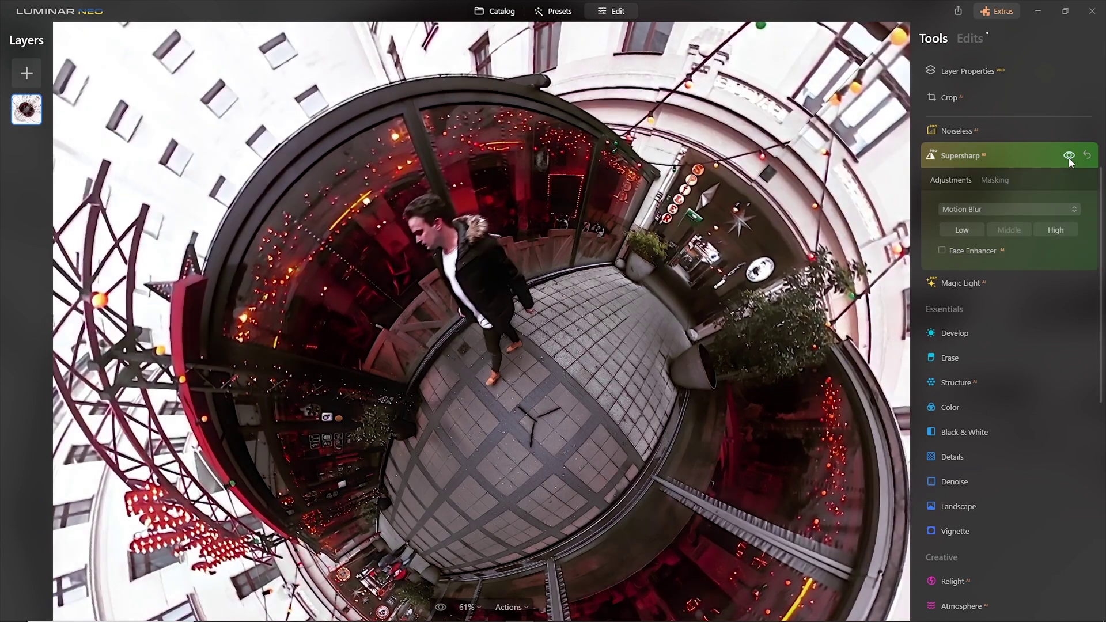
click(1069, 158)
click(1069, 157)
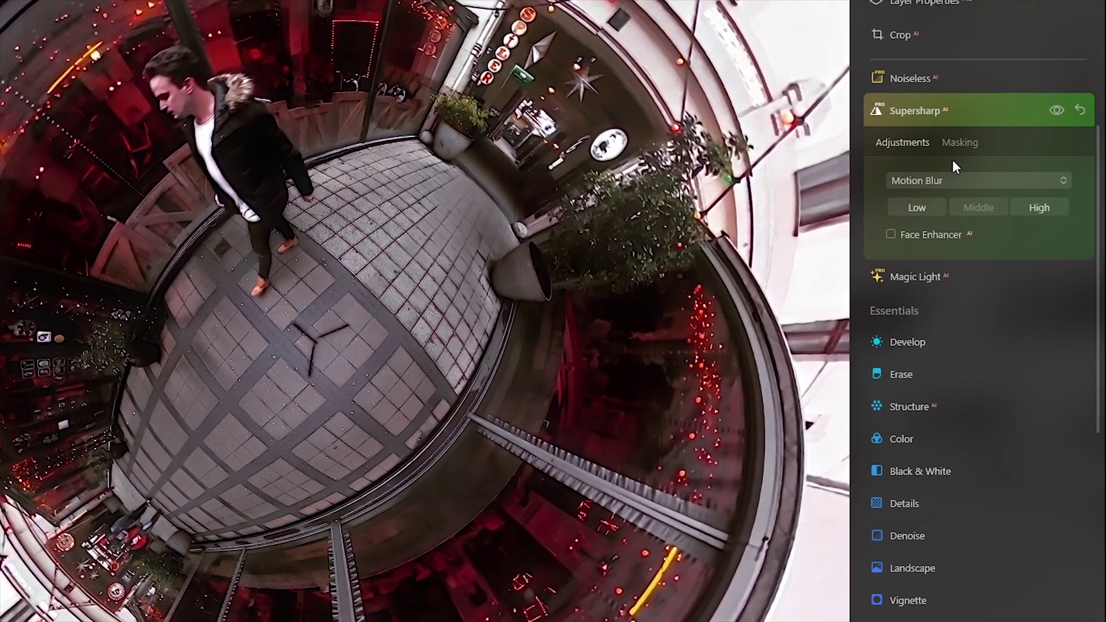
Erase a patch of the sharpening mask on the floor near the sticks with the brush.
click(994, 180)
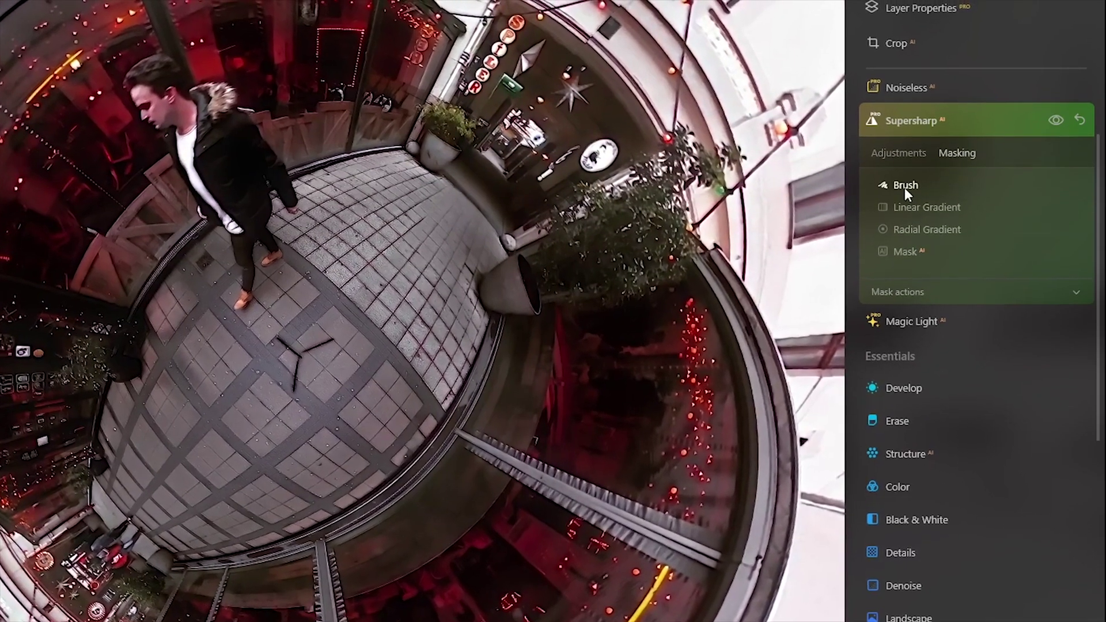
click(903, 191)
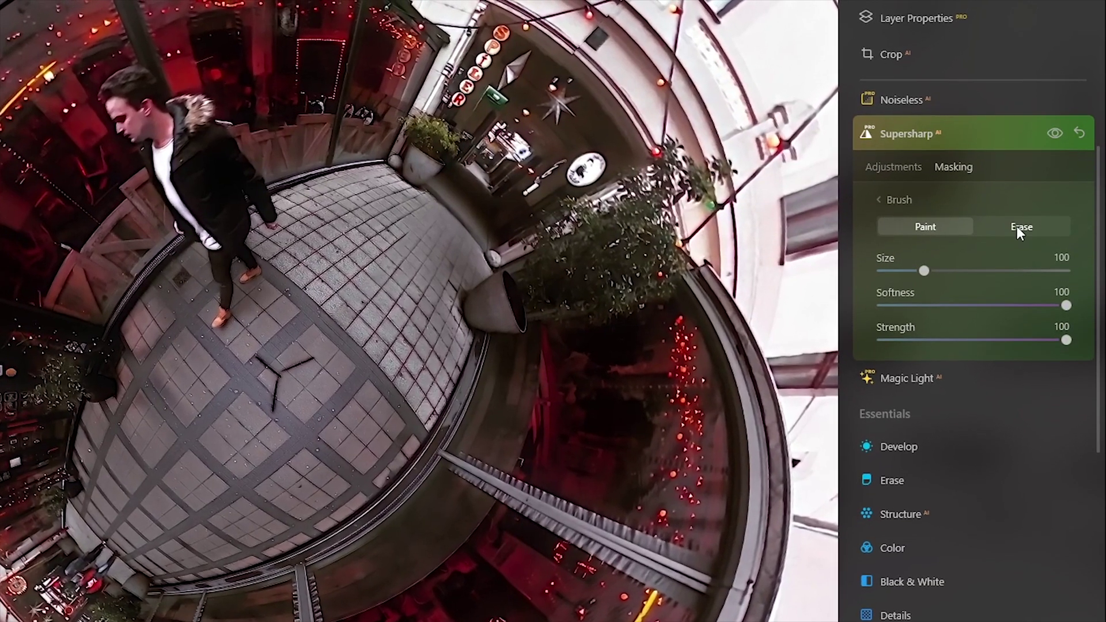
click(1017, 227)
mouse_move(291, 383)
mouse_down()
mouse_move(267, 328)
mouse_move(288, 285)
mouse_move(236, 299)
mouse_move(411, 280)
mouse_up()
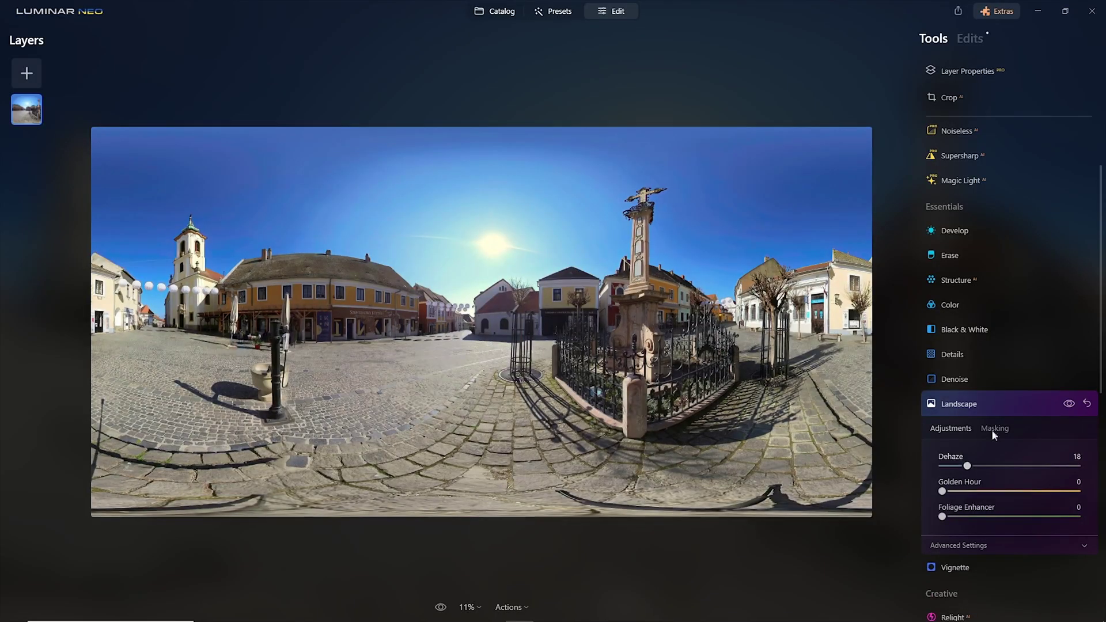
Set Develop to Smart Contrast 25, Highlights -23 and Shadows 44.
click(955, 231)
drag(1009, 329, 1026, 329)
drag(977, 355, 994, 354)
drag(1009, 380, 1037, 380)
Shape an S-curve by raising the lower curve point and nudging the upper one.
click(940, 428)
mouse_move(994, 518)
mouse_down()
mouse_move(1004, 504)
mouse_move(982, 535)
mouse_move(981, 525)
mouse_up()
mouse_move(947, 563)
mouse_down()
mouse_move(947, 548)
mouse_move(947, 557)
mouse_up()
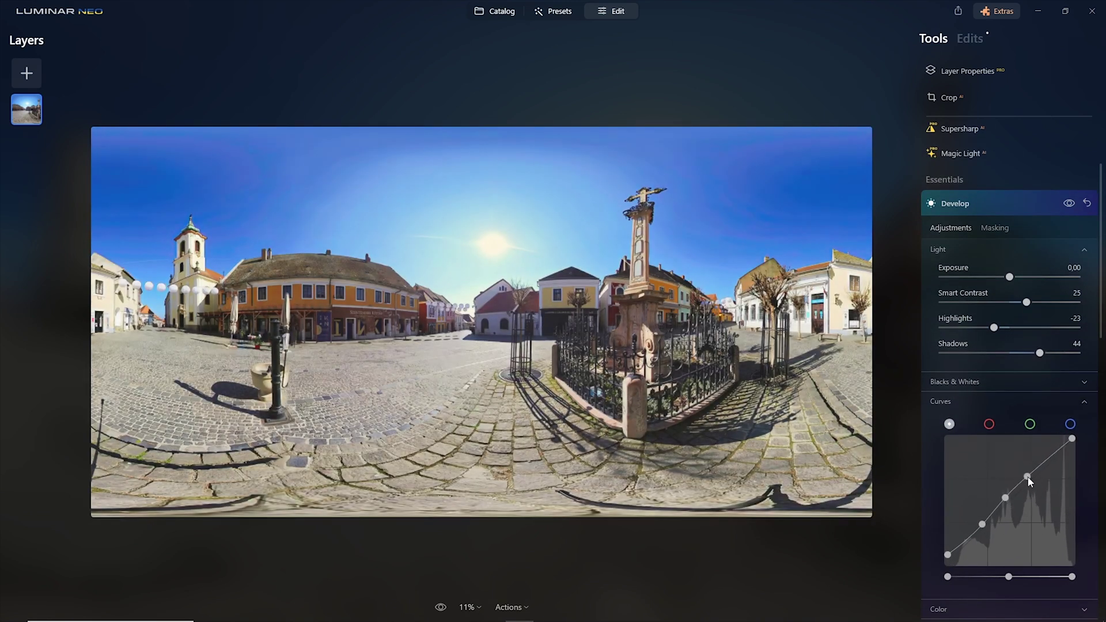
mouse_move(1008, 501)
mouse_down()
mouse_move(982, 525)
mouse_move(1009, 500)
mouse_up()
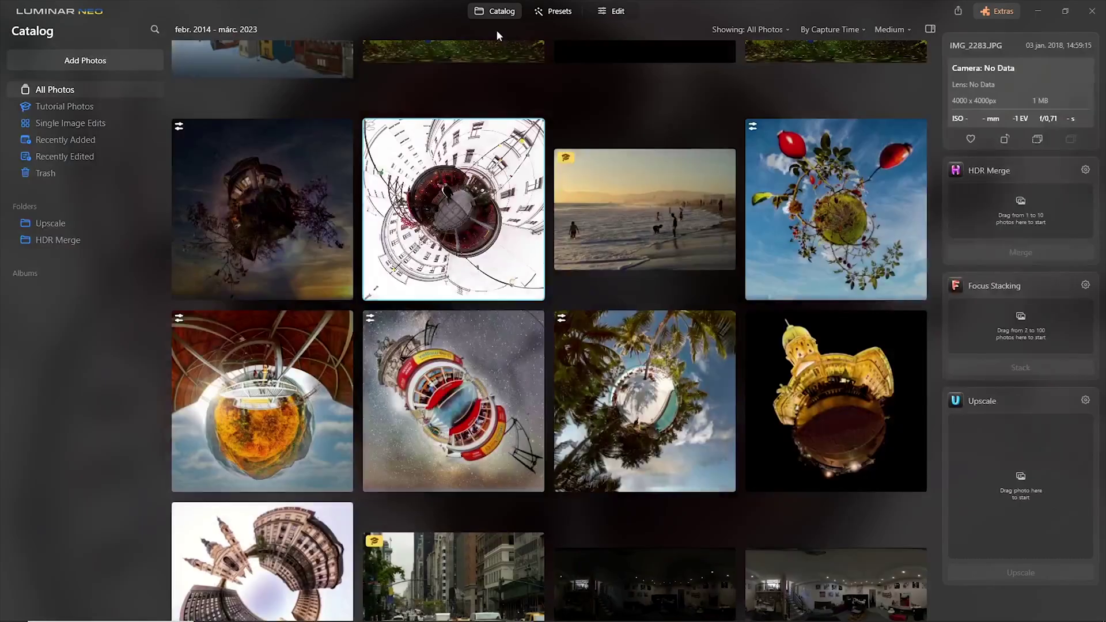
Switch the courtyard photo's Supersharp to Motion Blur mode and mark the upper stick for erasing.
drag(448, 179, 1030, 448)
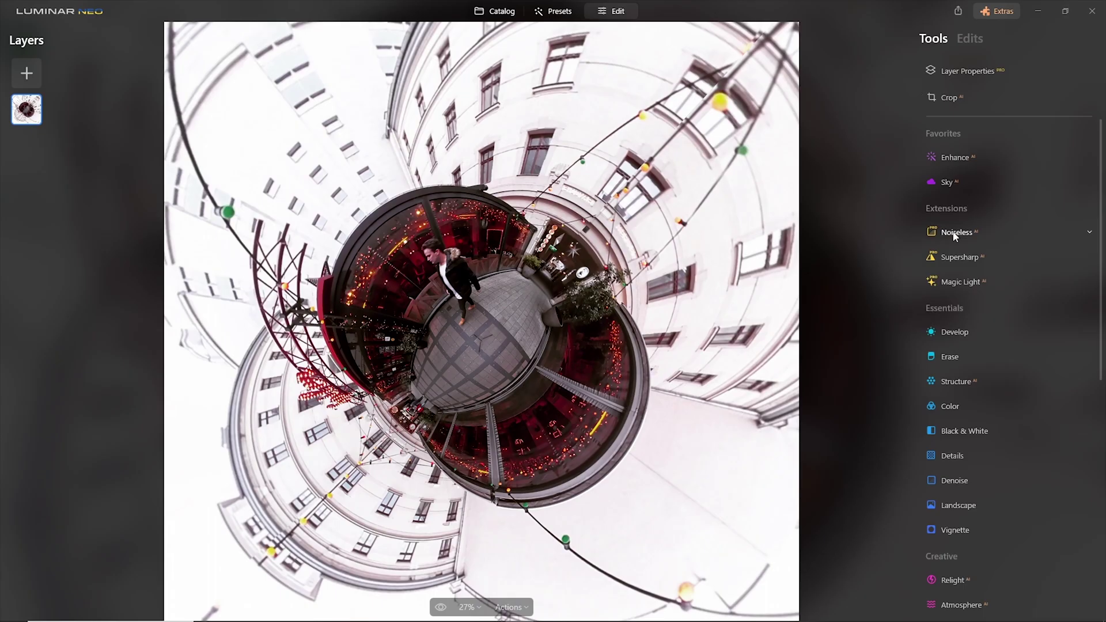
click(955, 235)
click(960, 292)
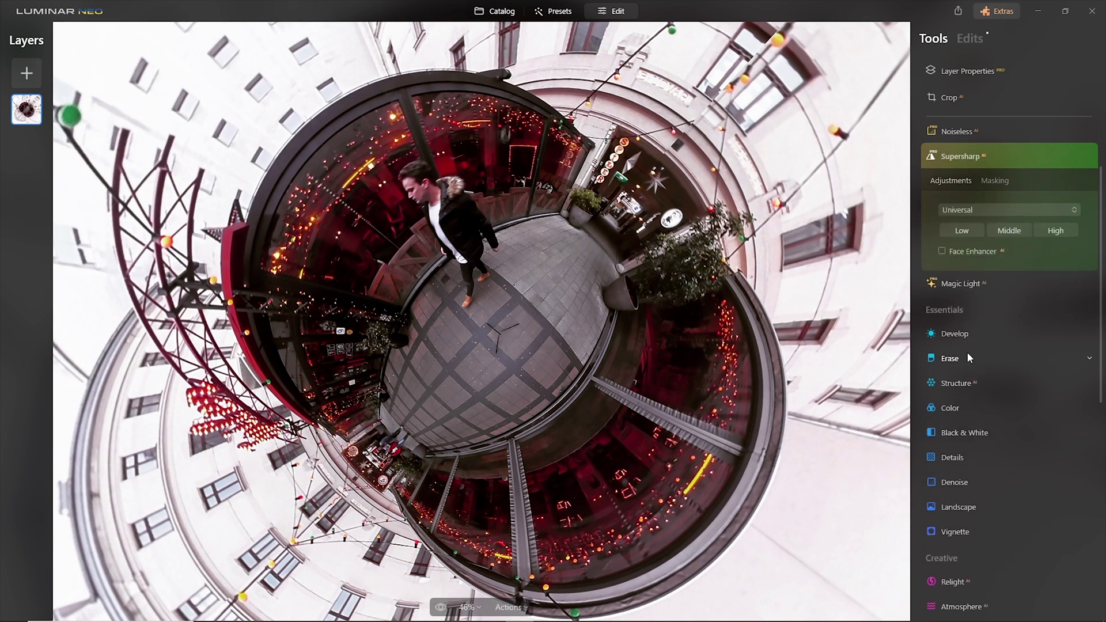
click(1013, 214)
click(988, 249)
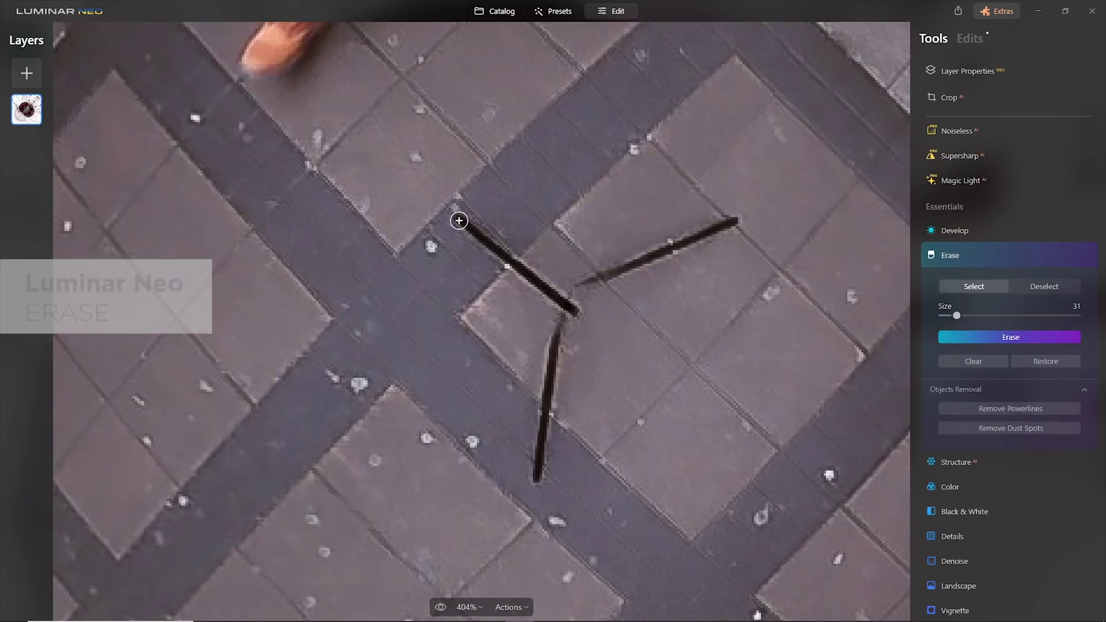
mouse_move(457, 220)
mouse_down()
mouse_move(571, 302)
mouse_move(741, 223)
mouse_up()
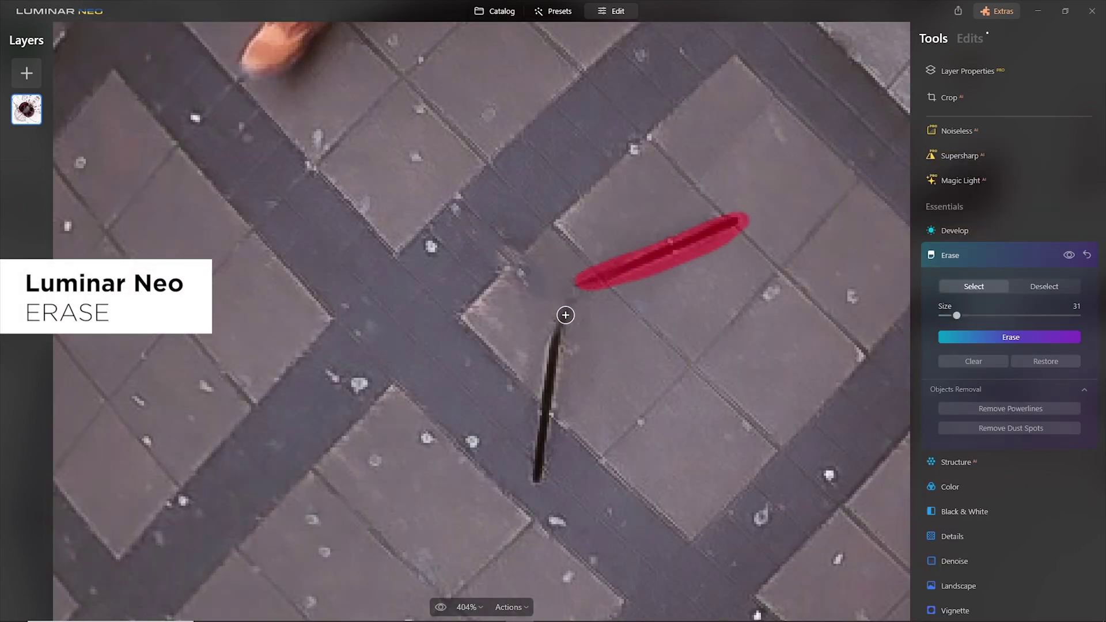
Erase the remaining stick from the tiled paving.
drag(565, 315, 548, 430)
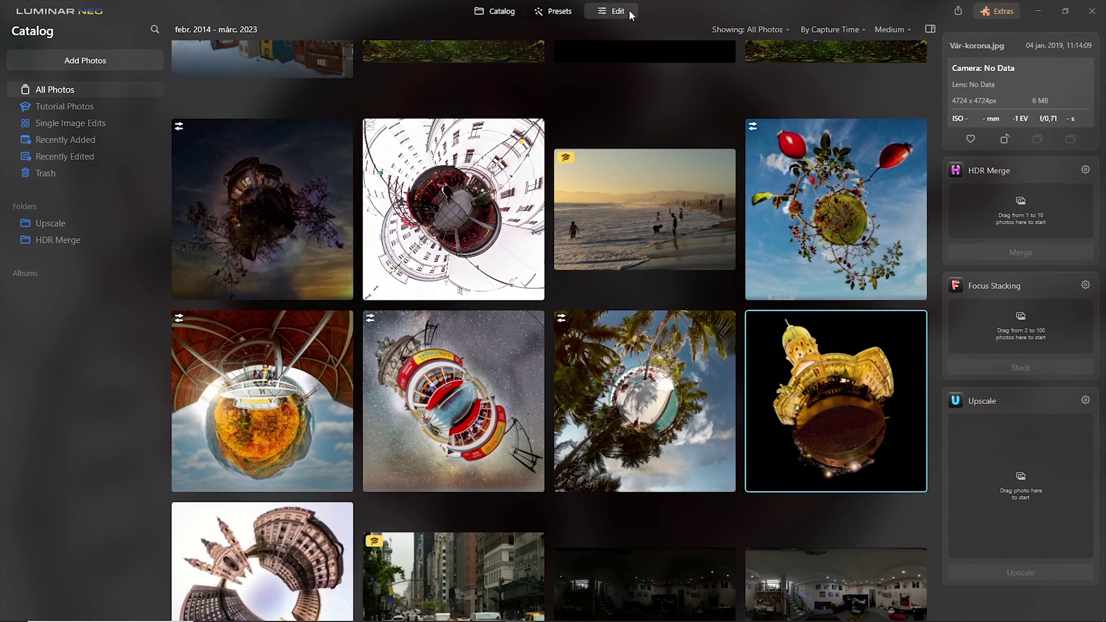
Give the night palace photo Magic Light at Intensity 32 with stronger glow and 8 beams.
click(630, 11)
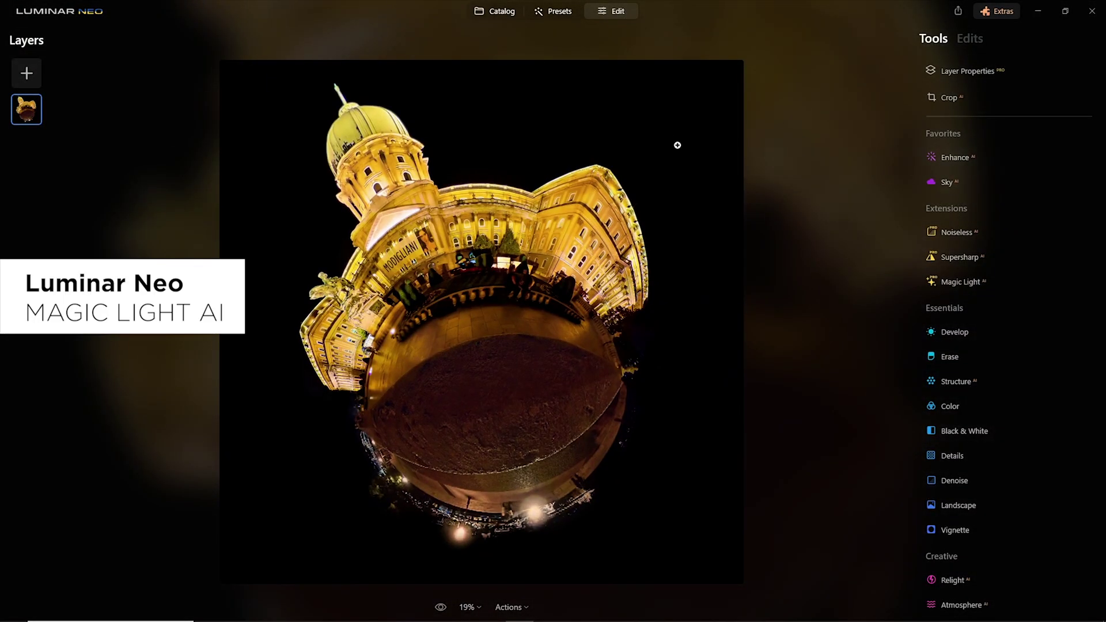
click(961, 283)
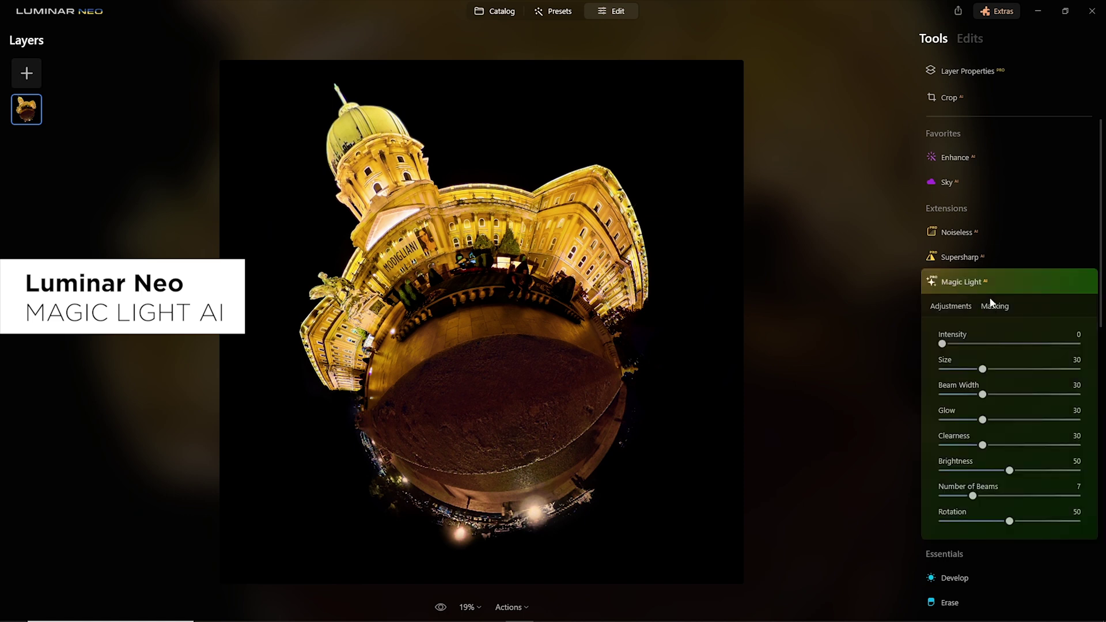
drag(942, 344, 996, 345)
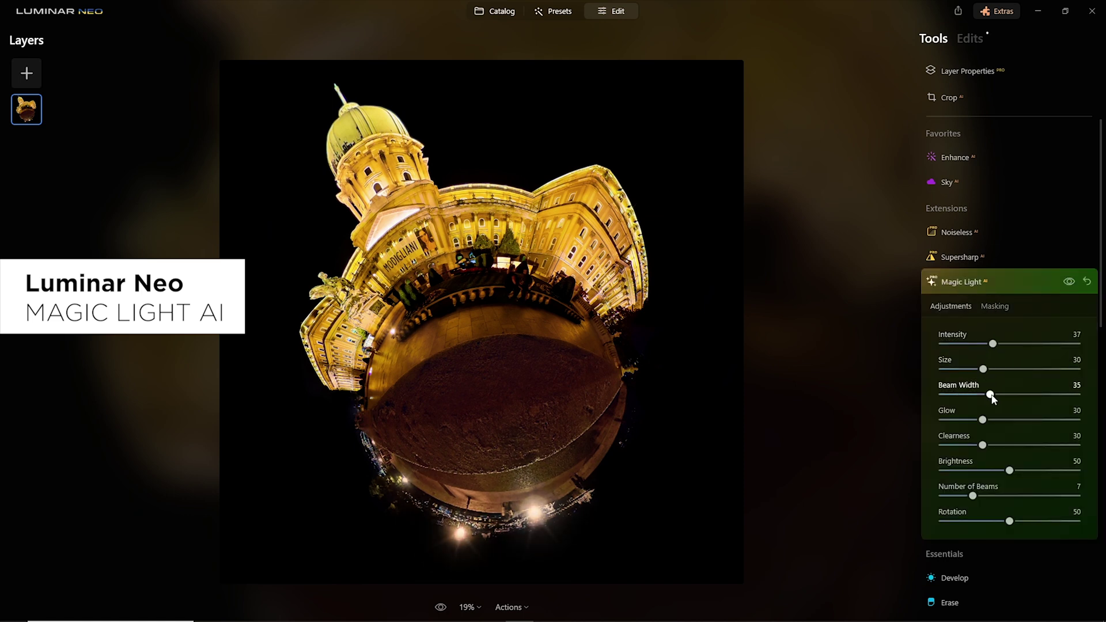
mouse_move(982, 420)
mouse_down()
mouse_move(1008, 420)
mouse_move(1025, 471)
mouse_up()
mouse_move(973, 497)
mouse_down()
mouse_move(1018, 495)
mouse_move(978, 500)
mouse_up()
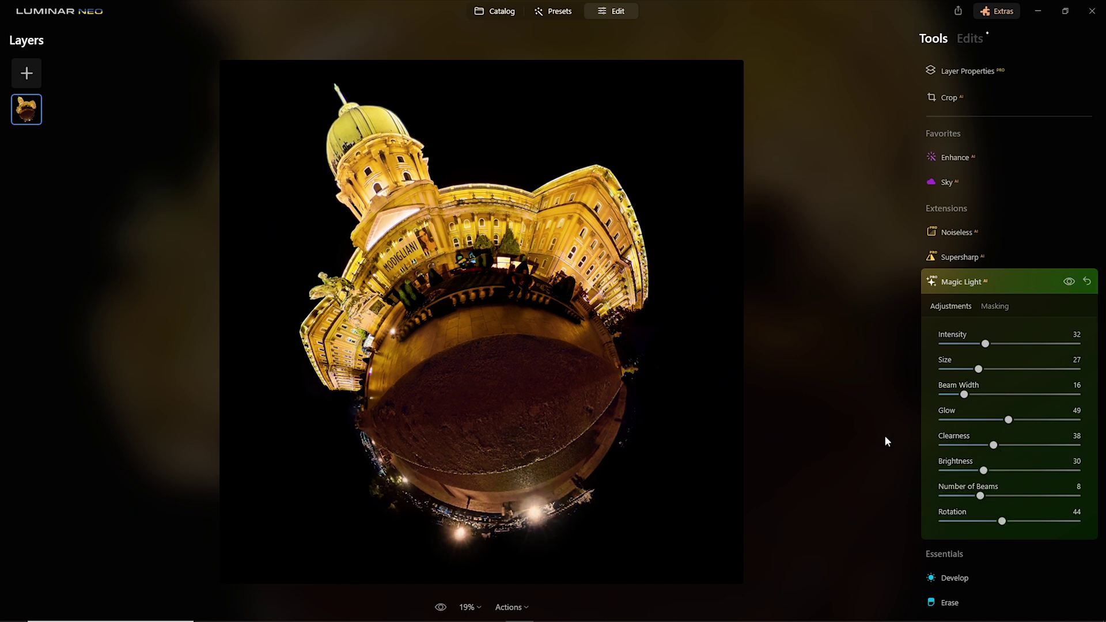
Compare with and without Magic Light, then bring up the layer properties.
click(1068, 282)
click(1068, 282)
click(1068, 283)
click(998, 71)
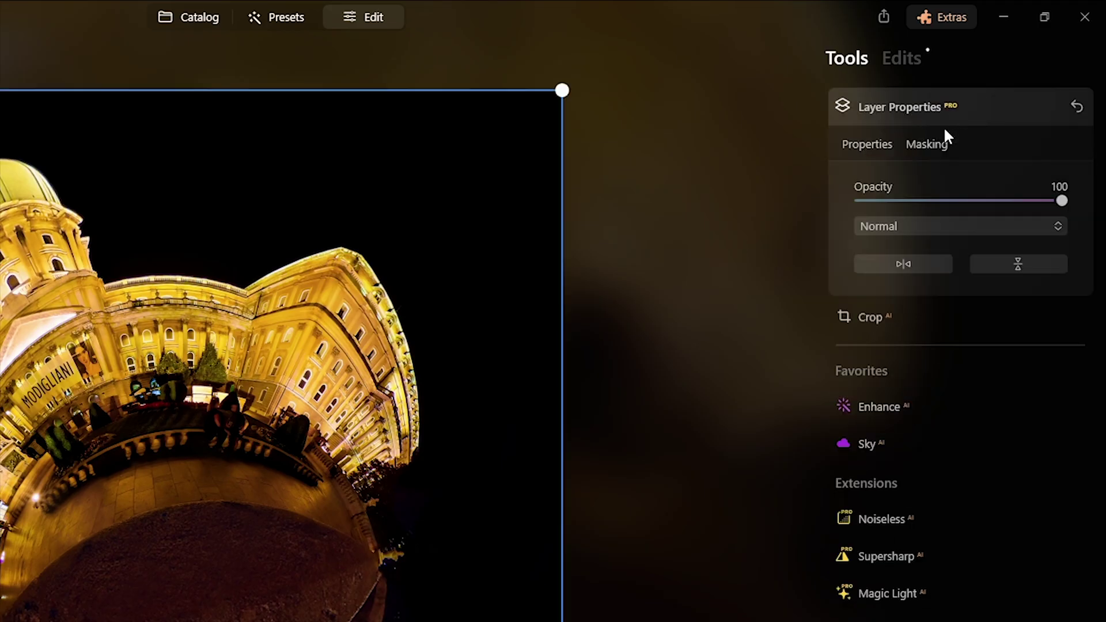
Start Background Removal AI from the layer's Masking options on the city-buildings planet.
click(929, 144)
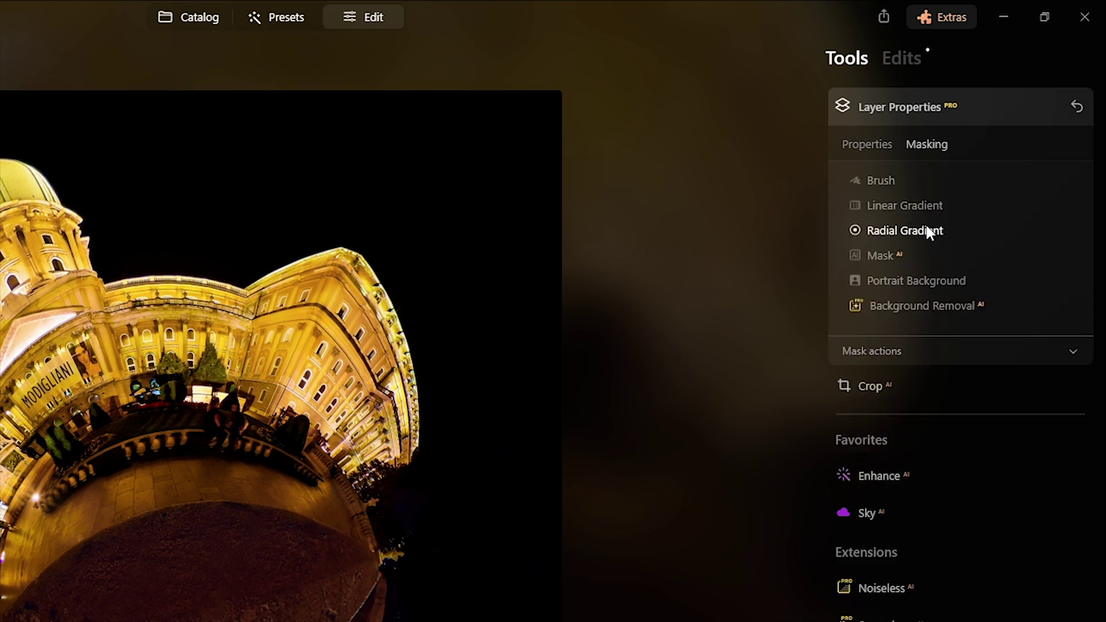
click(944, 307)
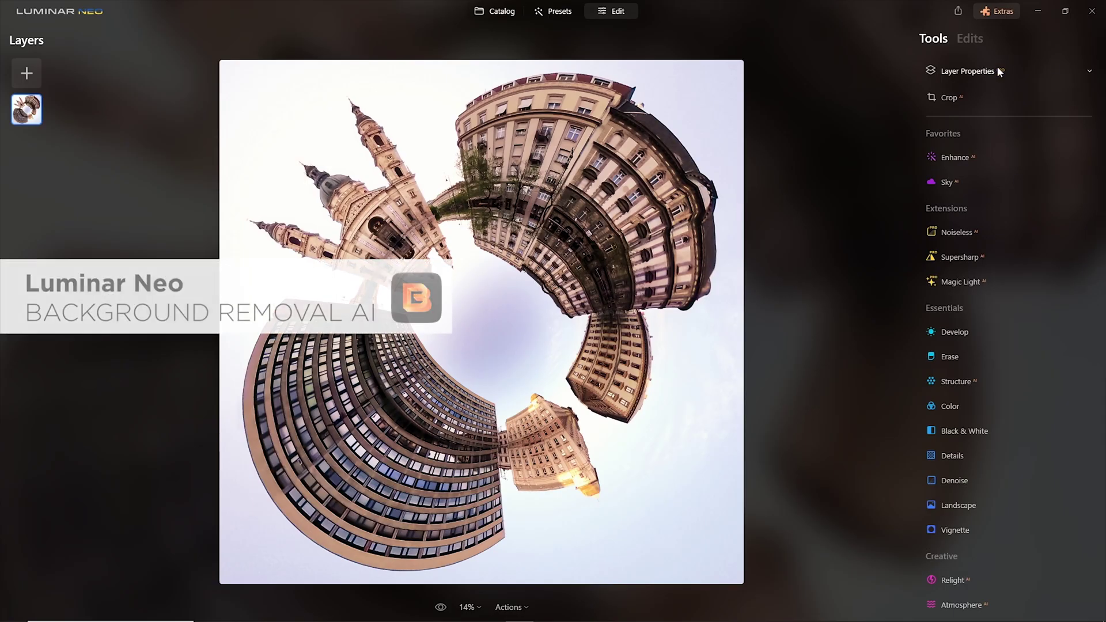
Run Background Removal AI and remove the pale sky, leaving the curved buildings on transparency.
click(985, 69)
click(986, 96)
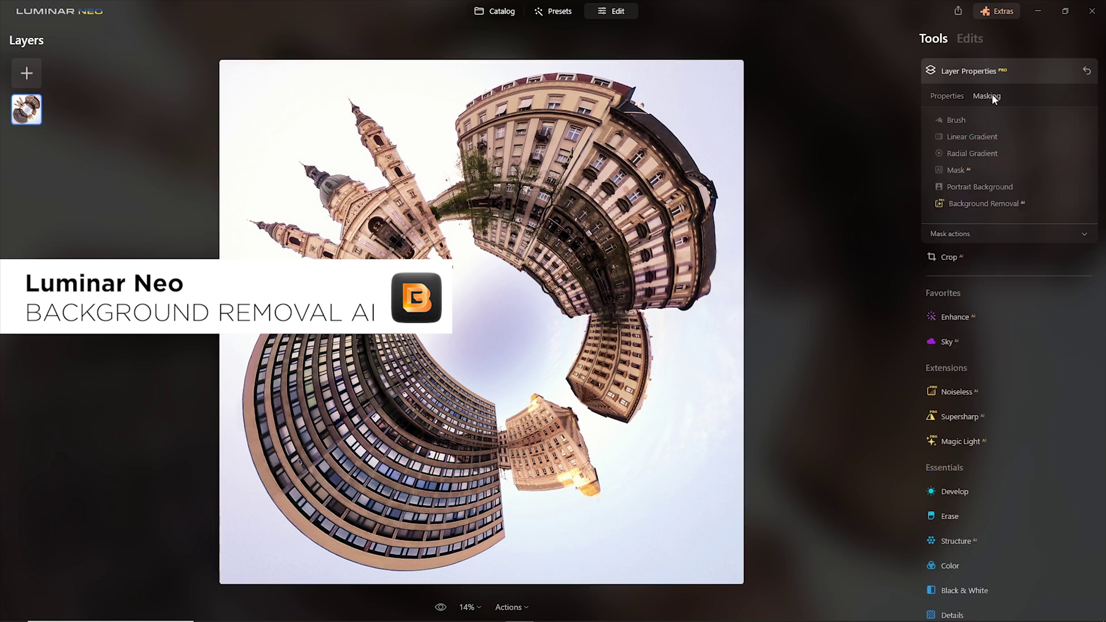
click(992, 203)
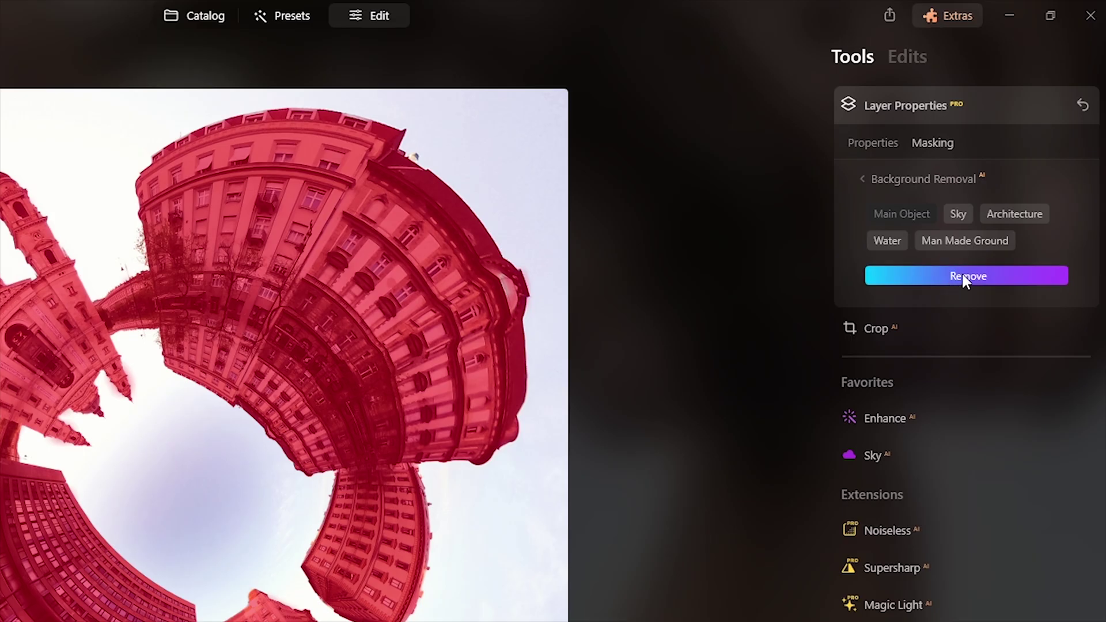
click(1008, 185)
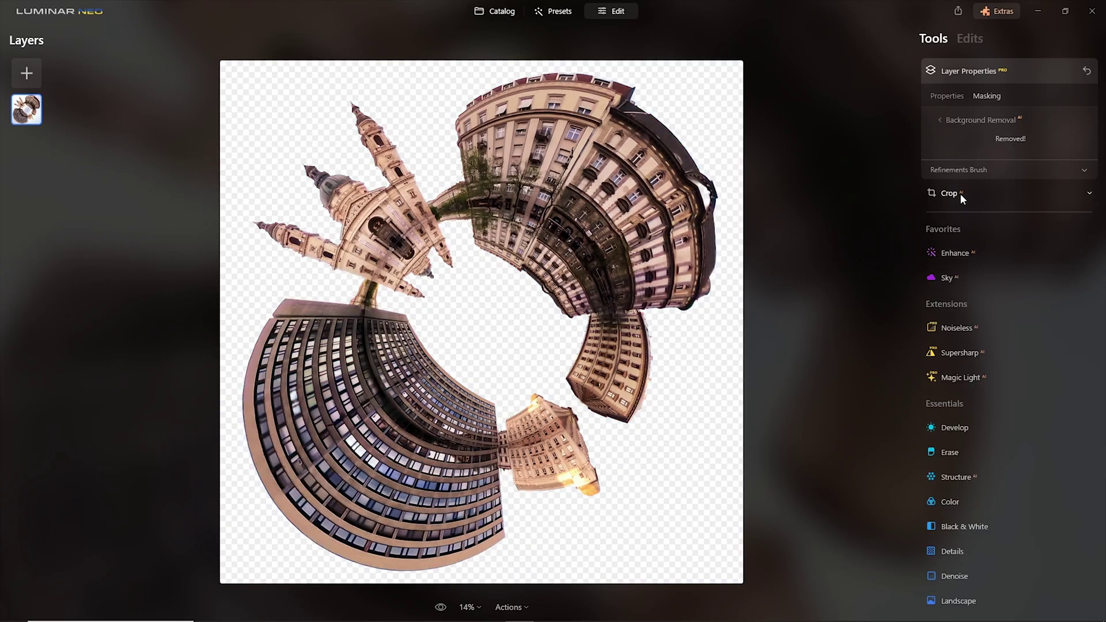
Restore the upper-right and lower buildings into the cutout with the Refinement Brush in Object mode.
click(976, 170)
drag(661, 190, 545, 225)
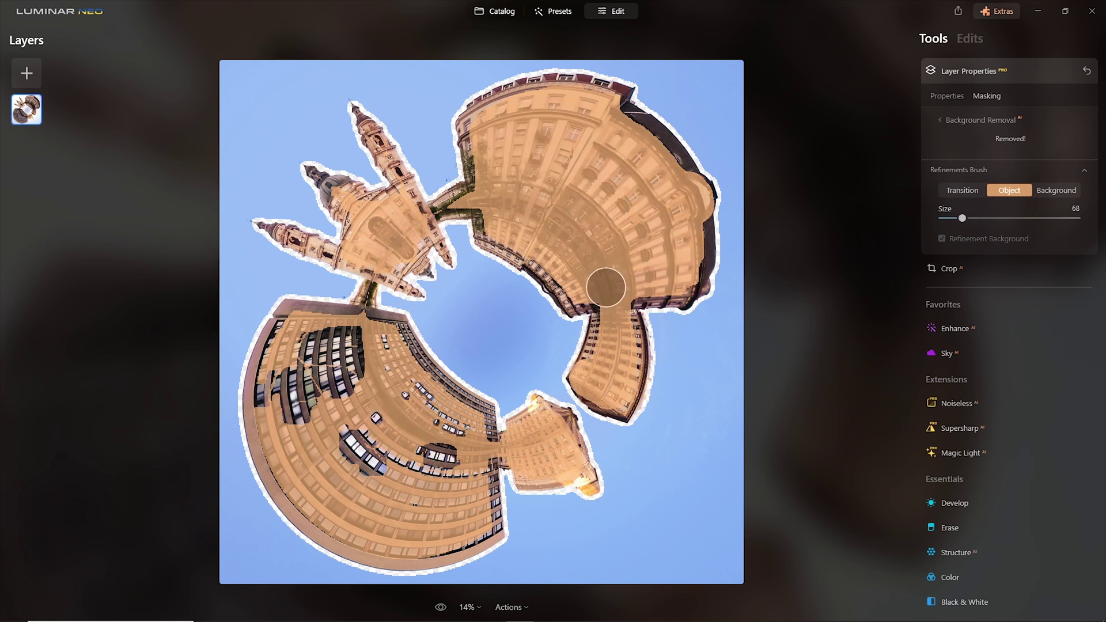
drag(439, 458, 385, 504)
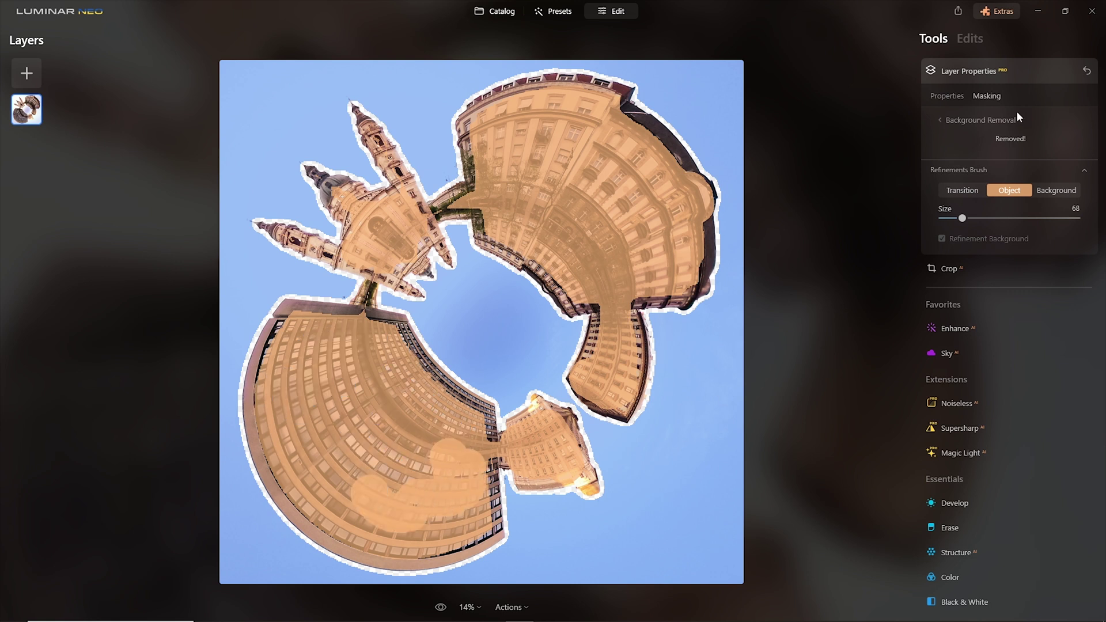
click(945, 101)
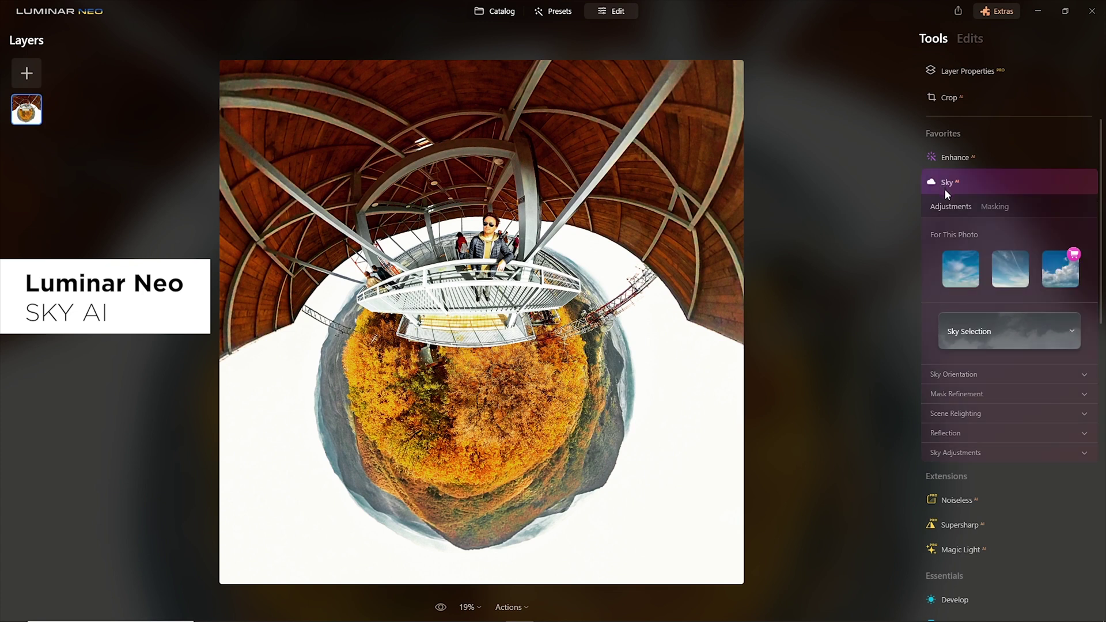
Replace the forest planet's white sky with Bright Blue Sky 3 from the sky collection.
click(995, 331)
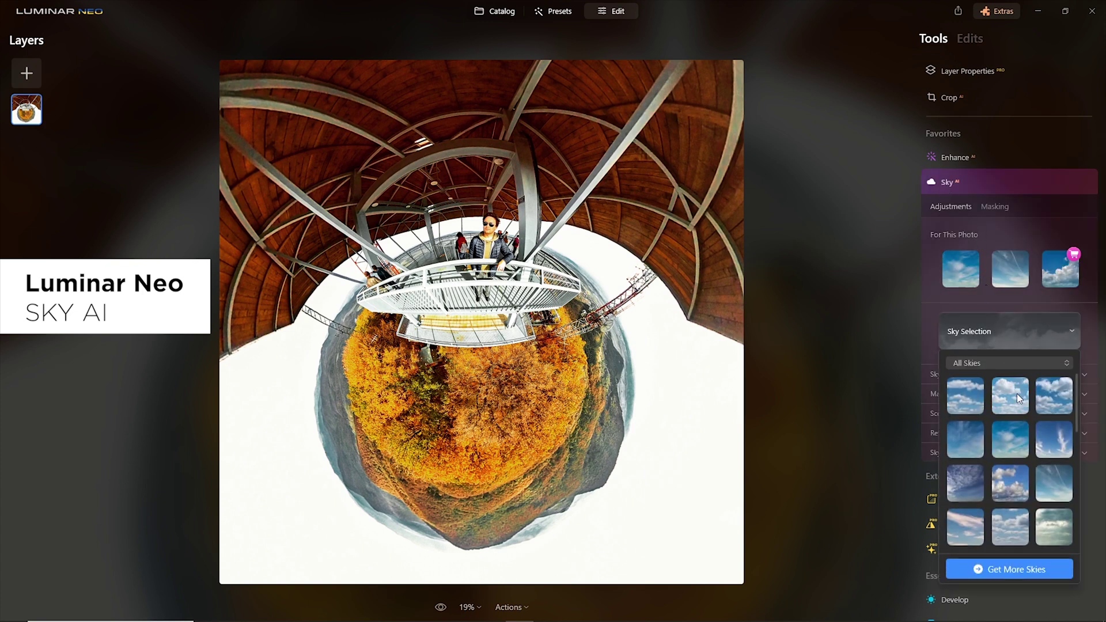
scroll(1017, 393, down, 2)
click(1019, 451)
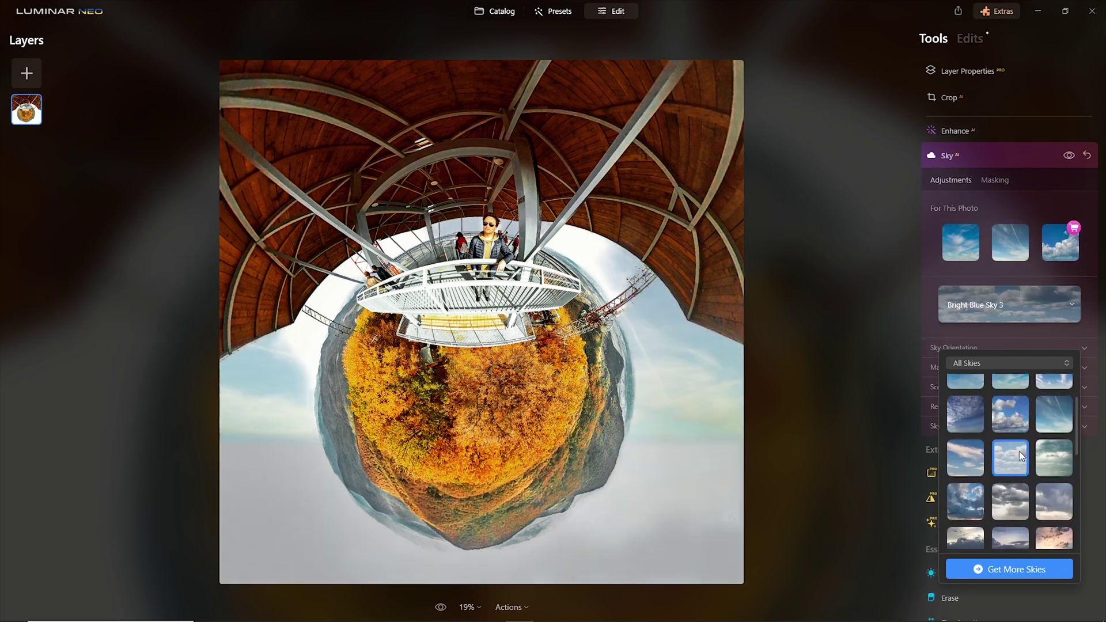
scroll(1037, 441, up, 2)
click(1049, 476)
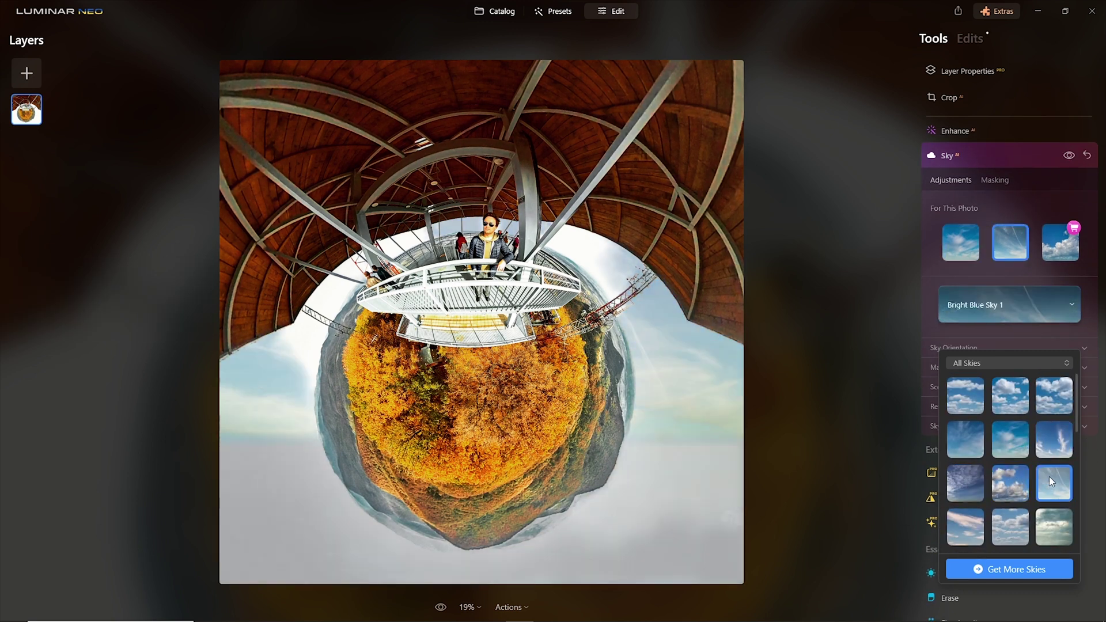
click(1015, 517)
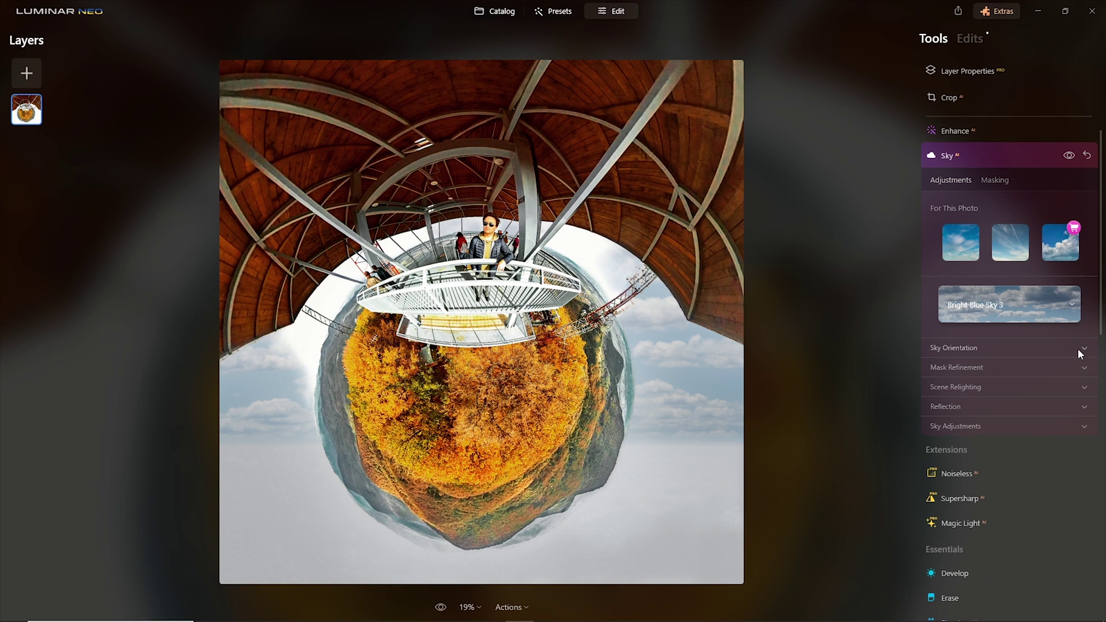
Set the new sky's Horizon Position to -100 and Reflection Amount to 1.
click(1077, 349)
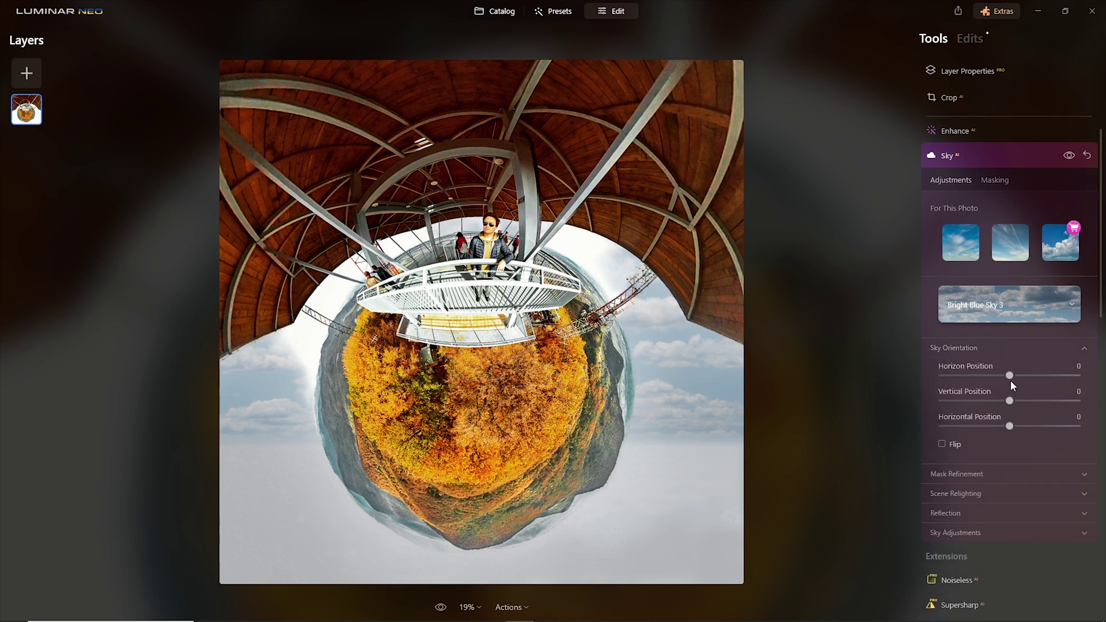
drag(1010, 375, 929, 387)
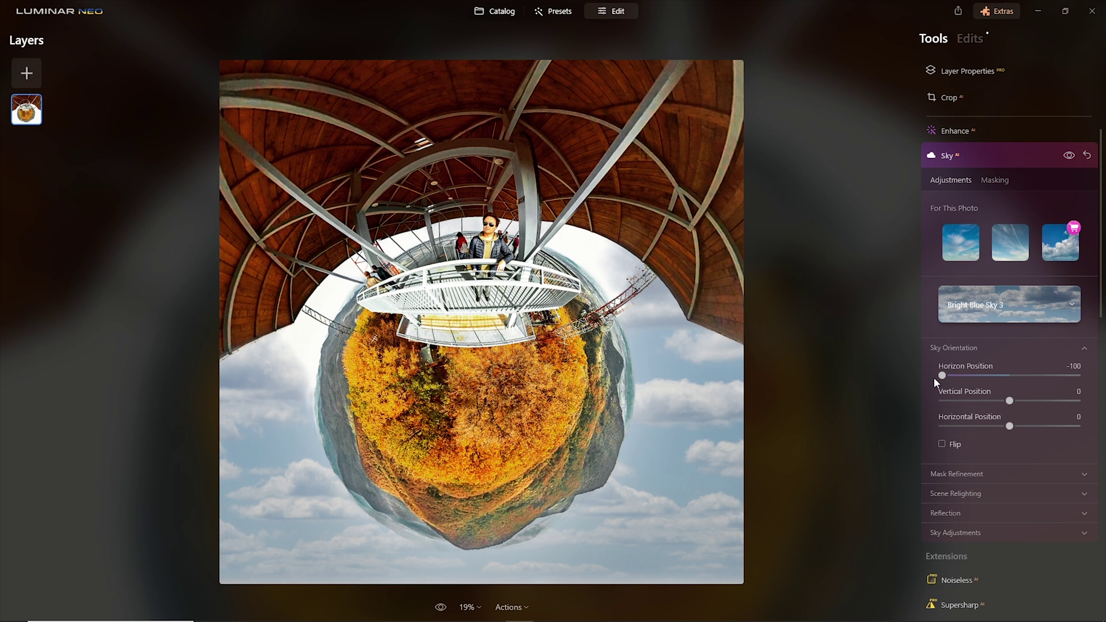
mouse_move(1011, 426)
mouse_down()
mouse_move(1104, 424)
mouse_move(1005, 425)
mouse_up()
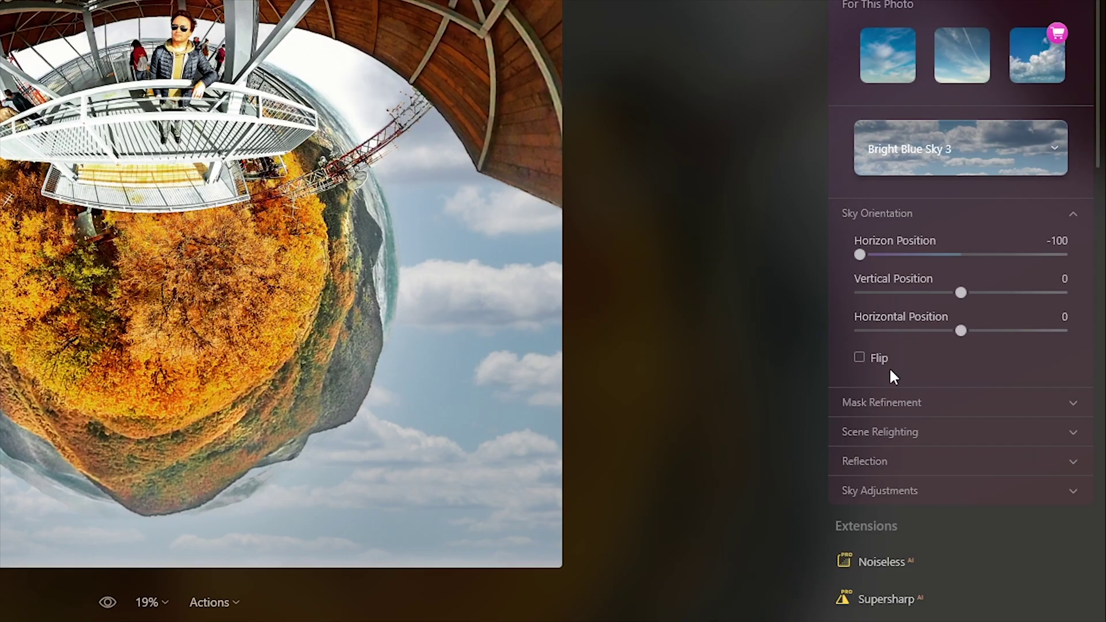
click(893, 462)
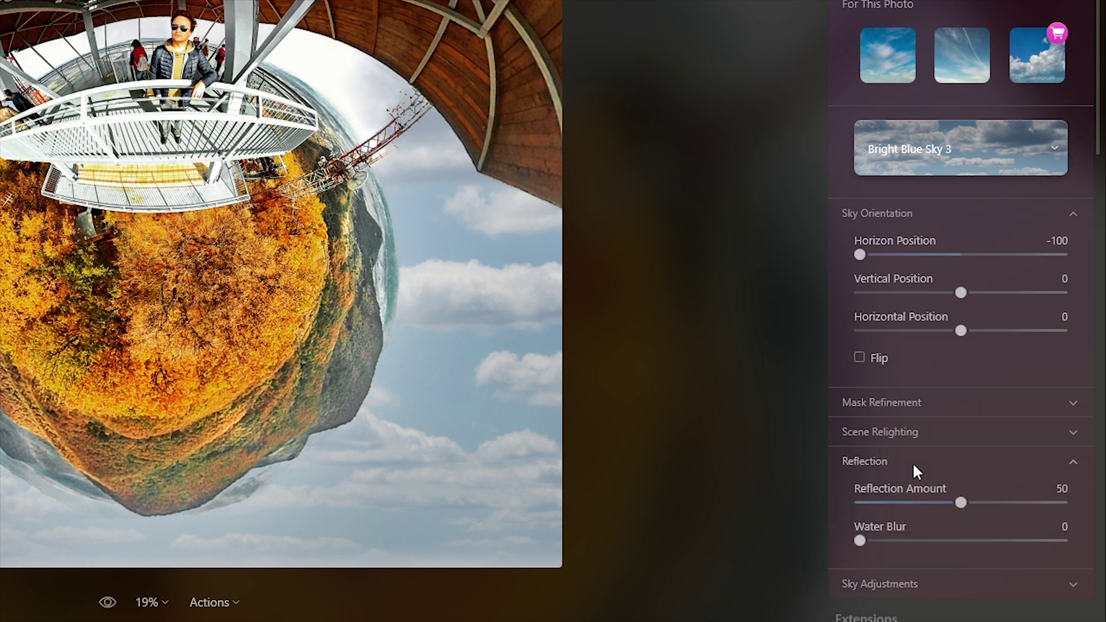
drag(963, 501, 864, 501)
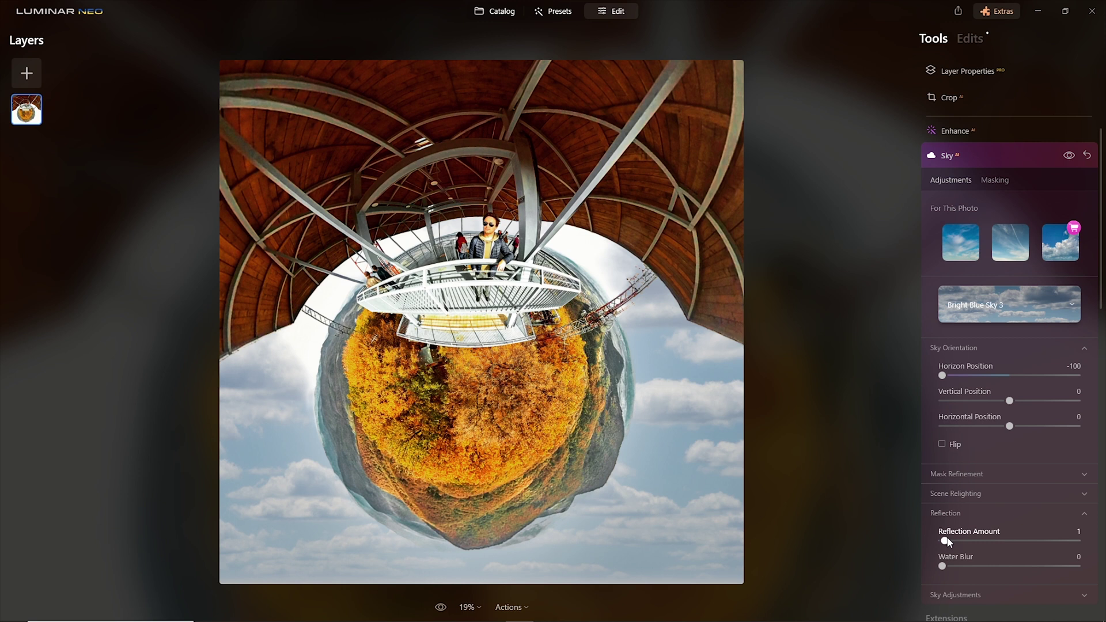
Erase the replacement sky's mask from the planet's lower left with the masking brush.
click(995, 180)
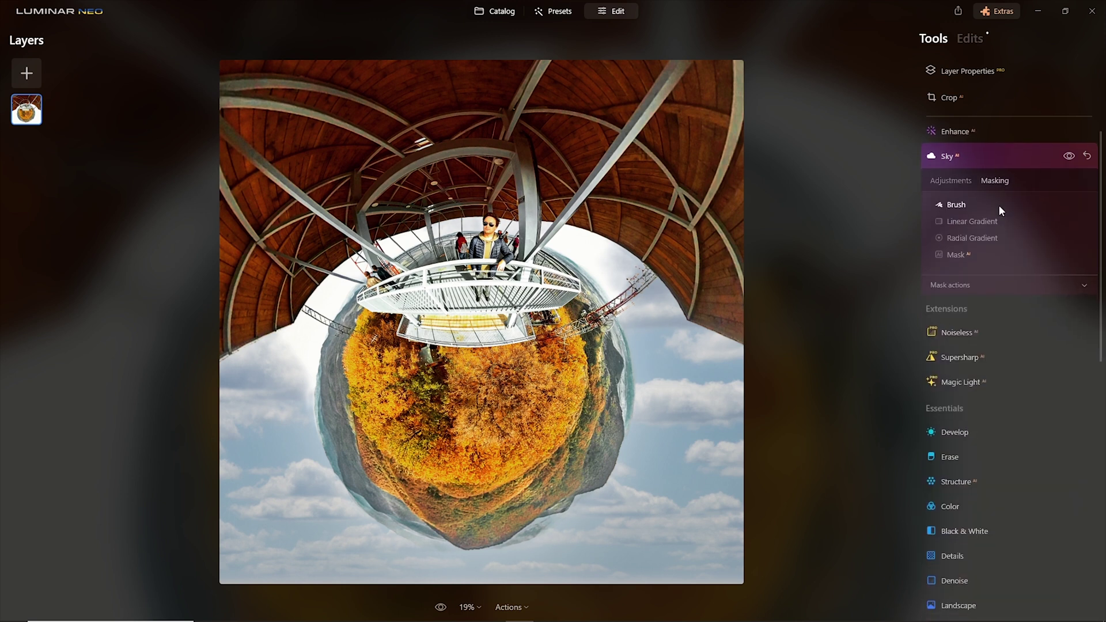
click(959, 207)
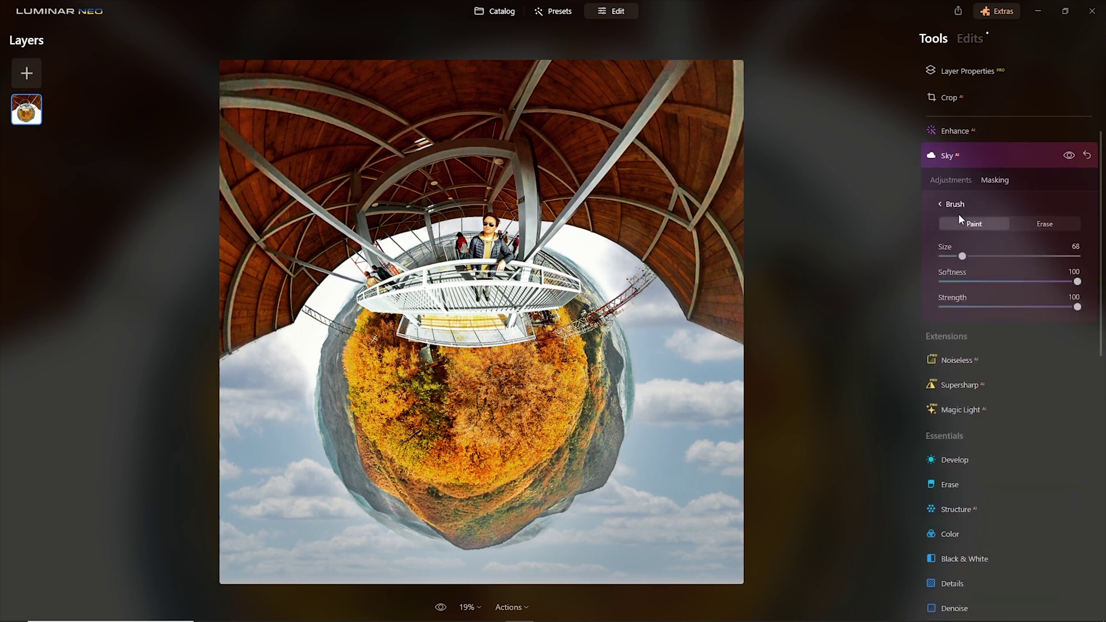
click(1045, 224)
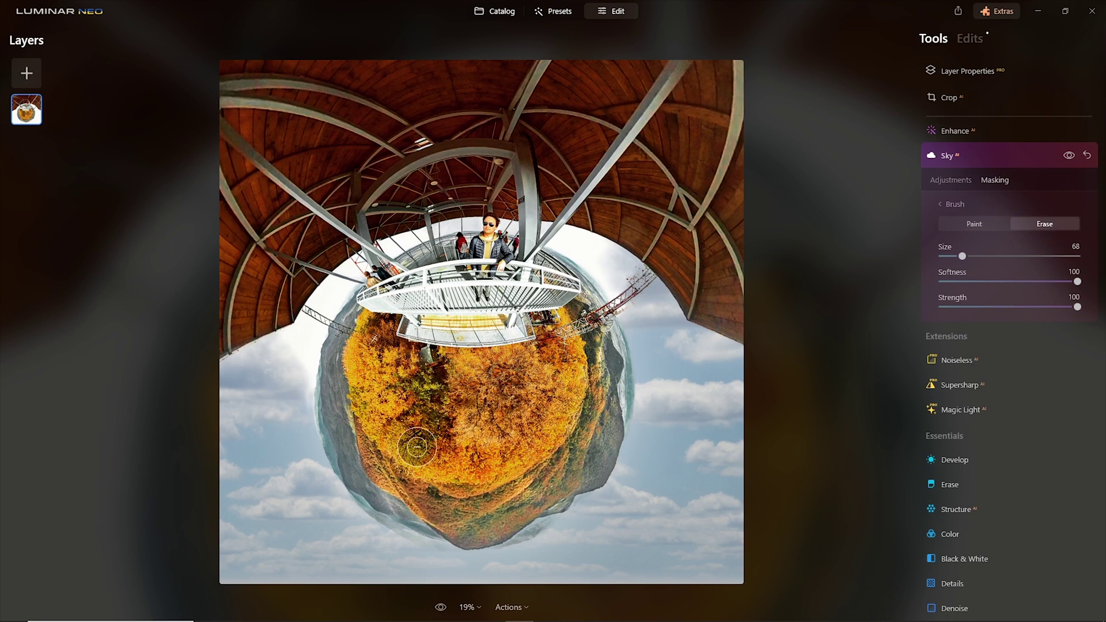
mouse_move(368, 425)
mouse_down()
mouse_move(411, 501)
mouse_move(484, 435)
mouse_move(521, 513)
mouse_move(578, 344)
mouse_up()
key(x)
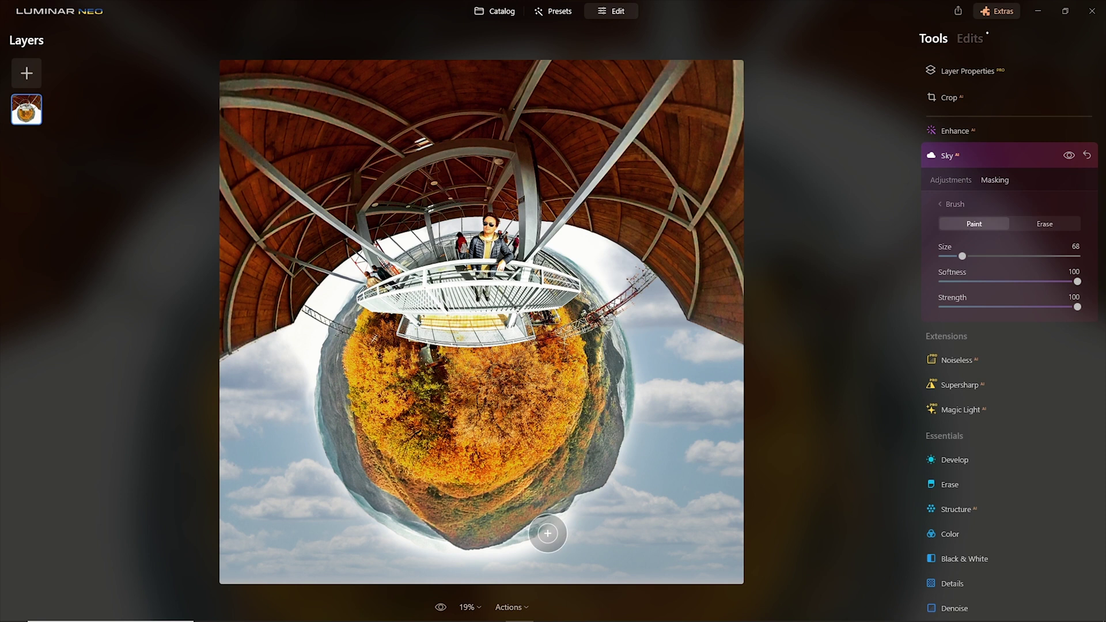
key(x)
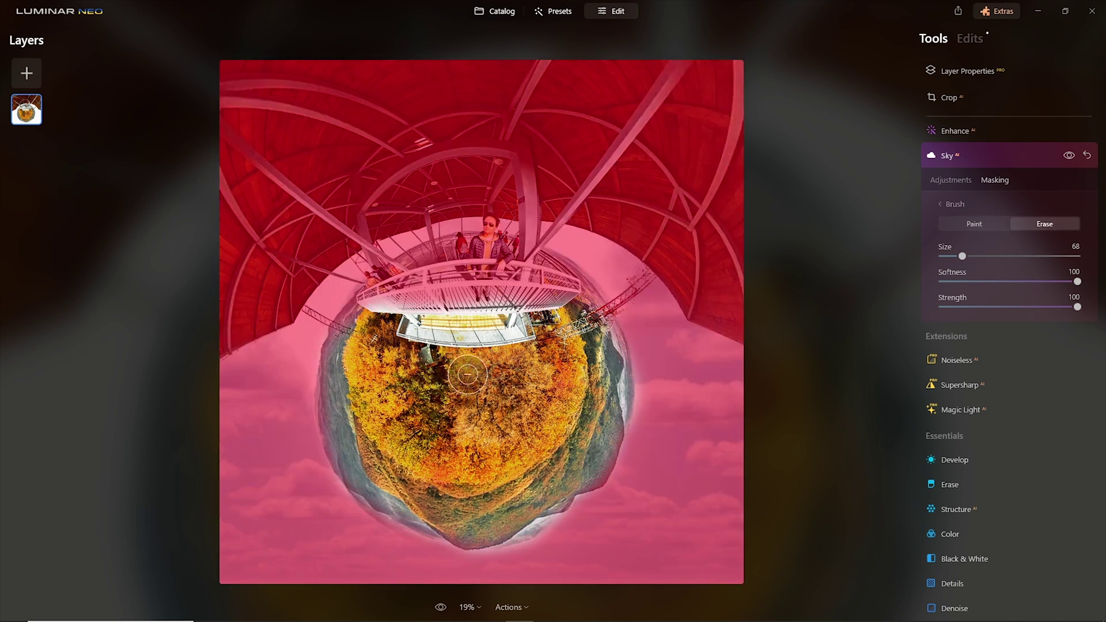
click(951, 180)
scroll(935, 454, down, 1)
scroll(935, 454, down, 2)
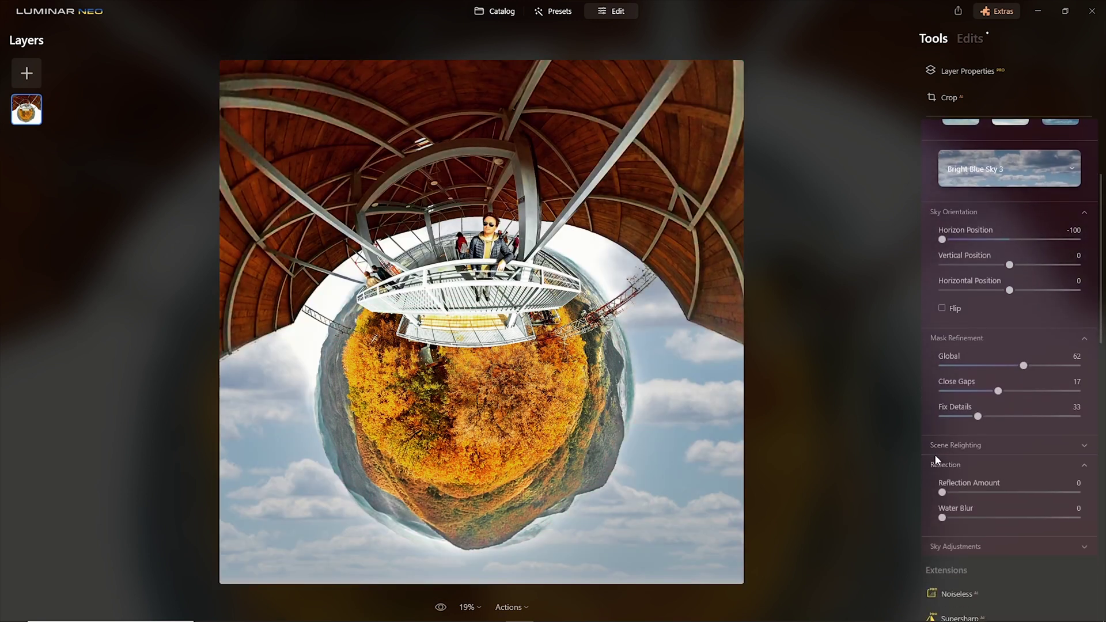
Give the replacement sky Defocus 2, Grain 7 and Atmospheric Haze 8, comparing against the original.
click(966, 547)
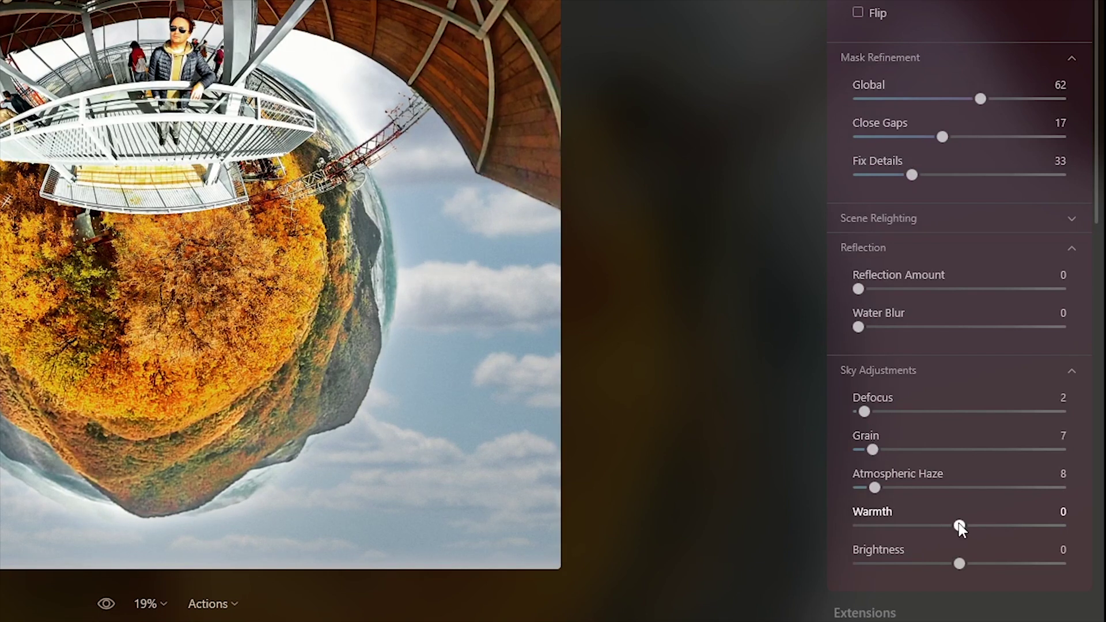
drag(959, 526, 998, 528)
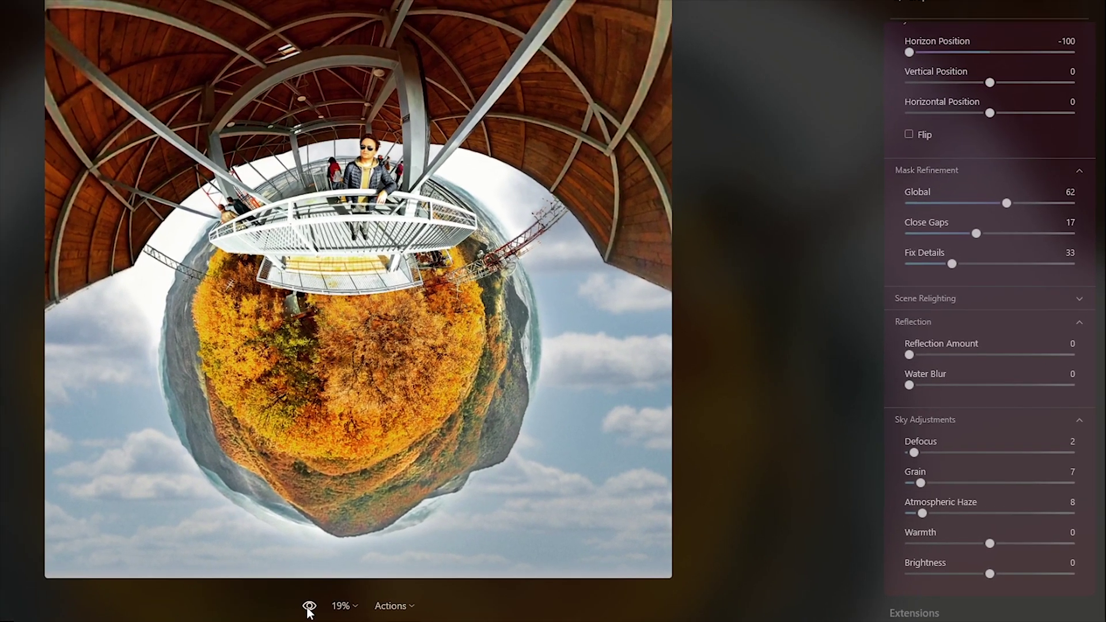
click(309, 606)
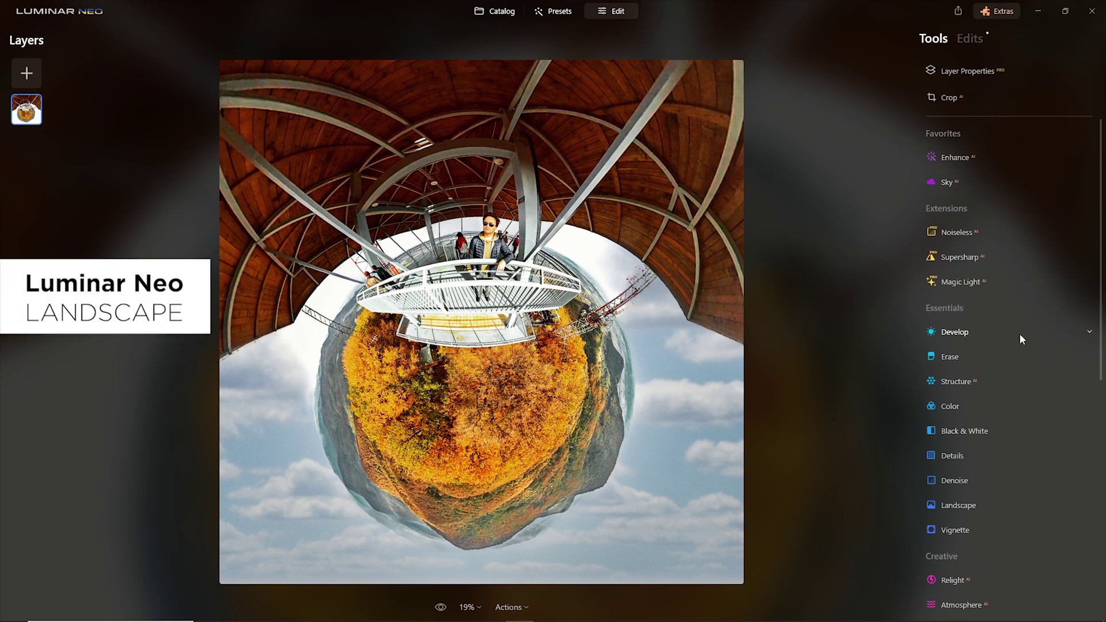
Raise Golden Hour to 26 and set Sunrays Length 12, Penetration 49, Sun Warmth 79 with tuned radius and glow.
click(961, 505)
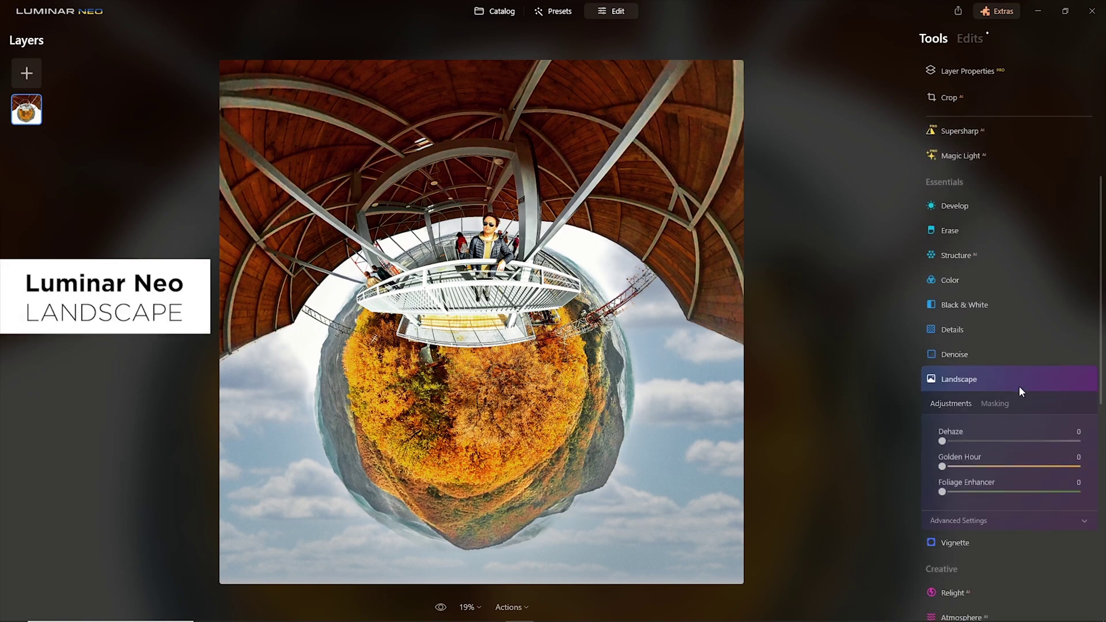
drag(942, 466, 1017, 468)
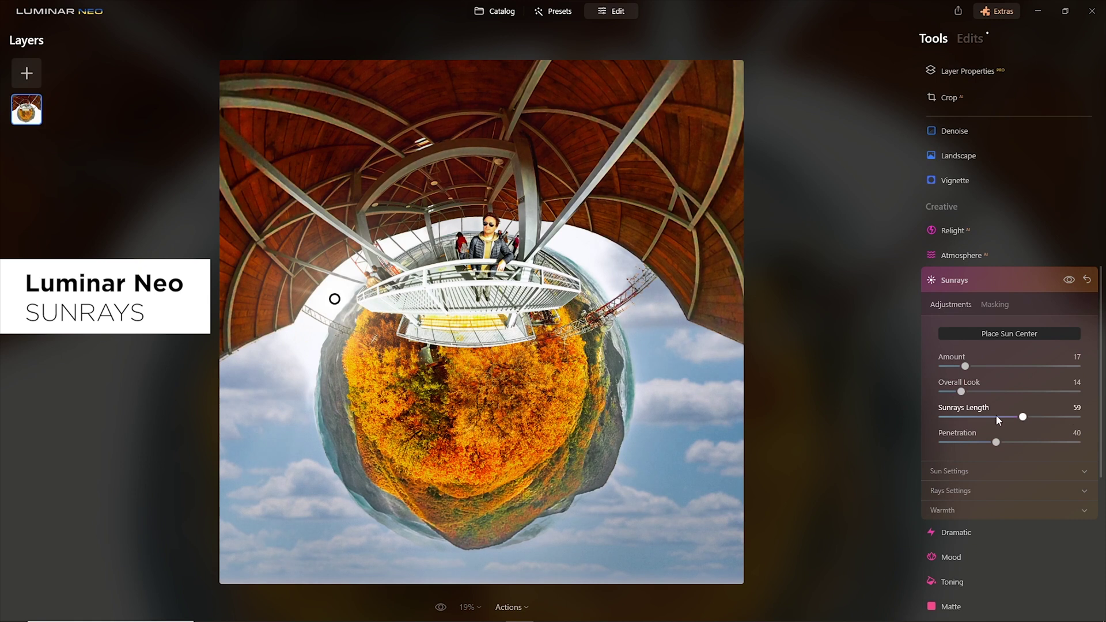
drag(996, 415, 959, 417)
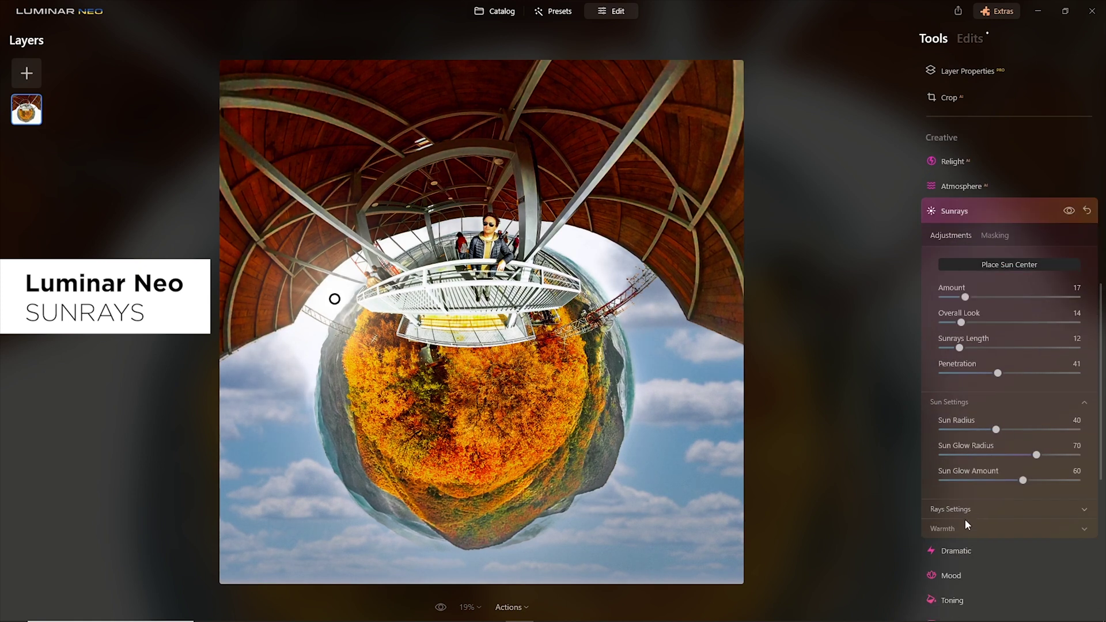
drag(982, 556, 1062, 556)
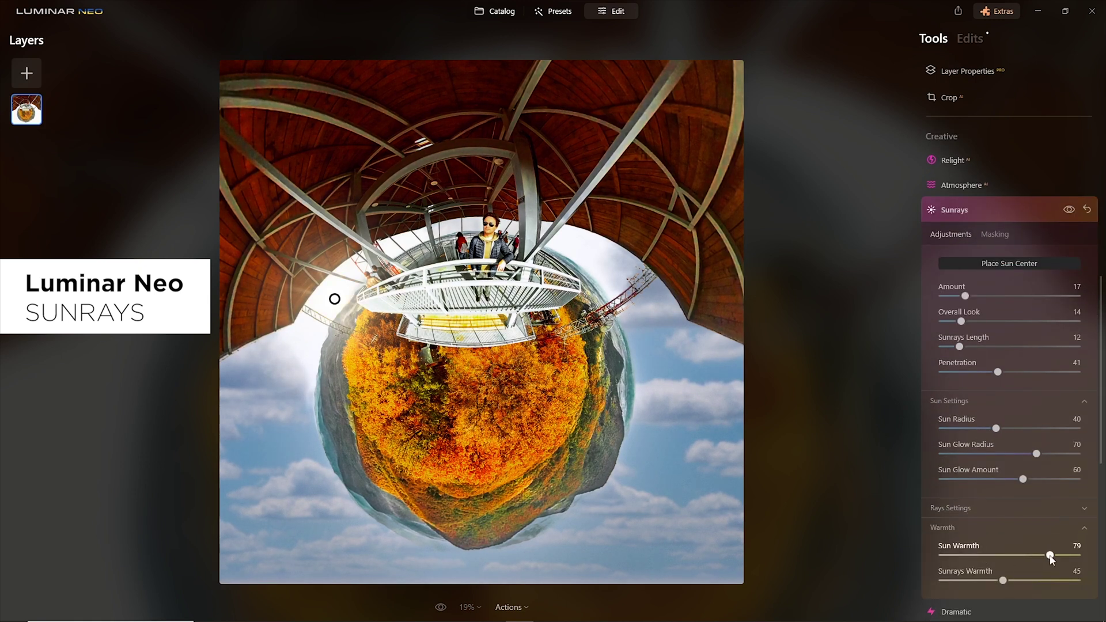
drag(1022, 480, 1005, 429)
drag(998, 371, 1009, 372)
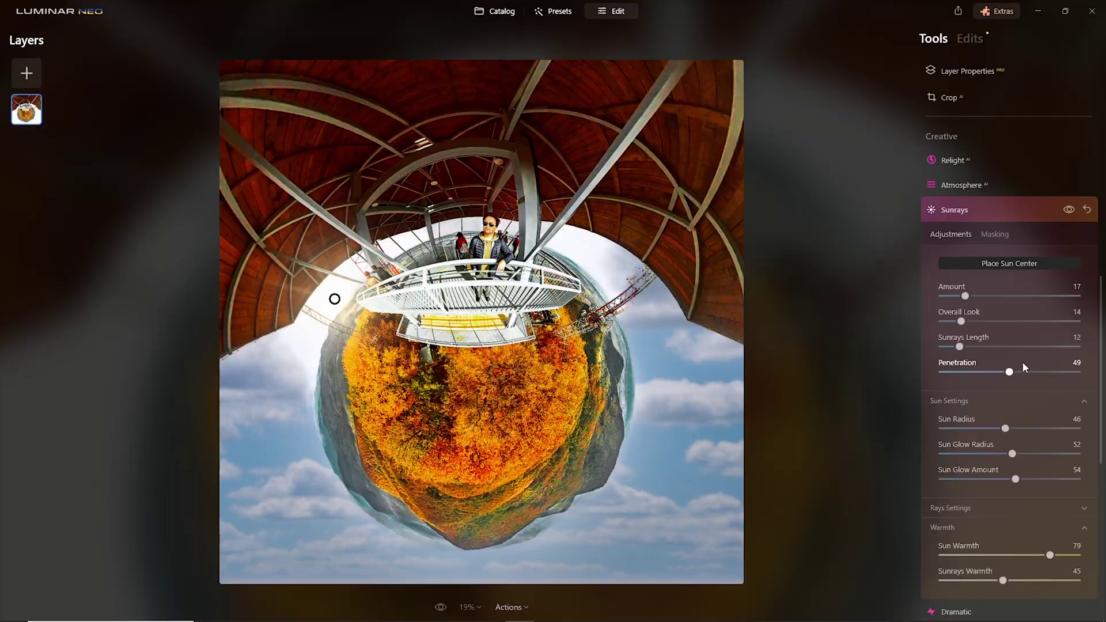